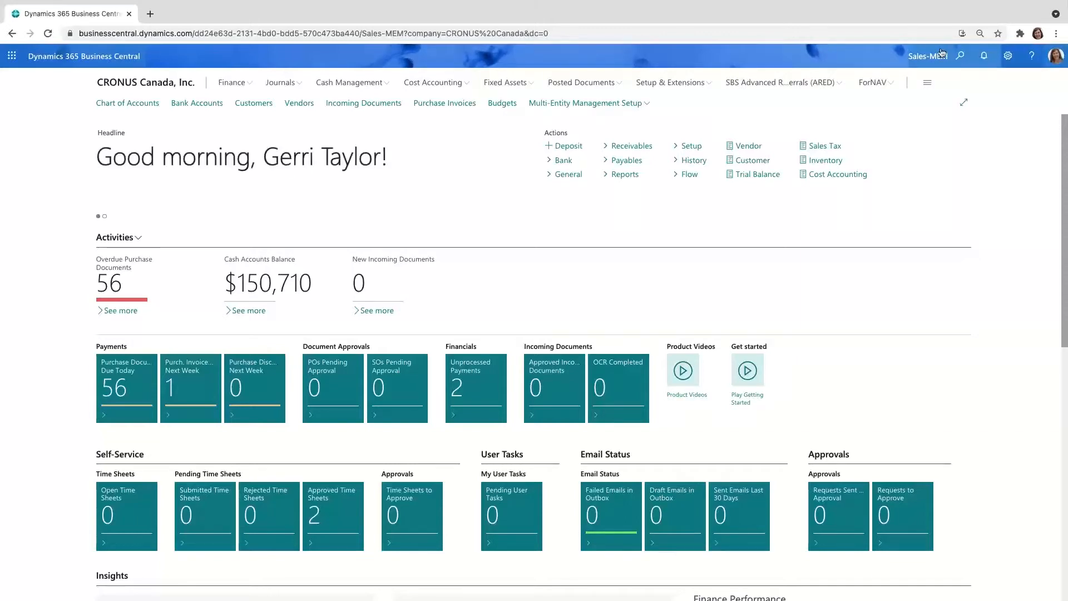
Step: Search for the Dimensions page and open the dimension values of the COMPANY dimension
{"action": "left_click", "coordinate": [964, 61]}
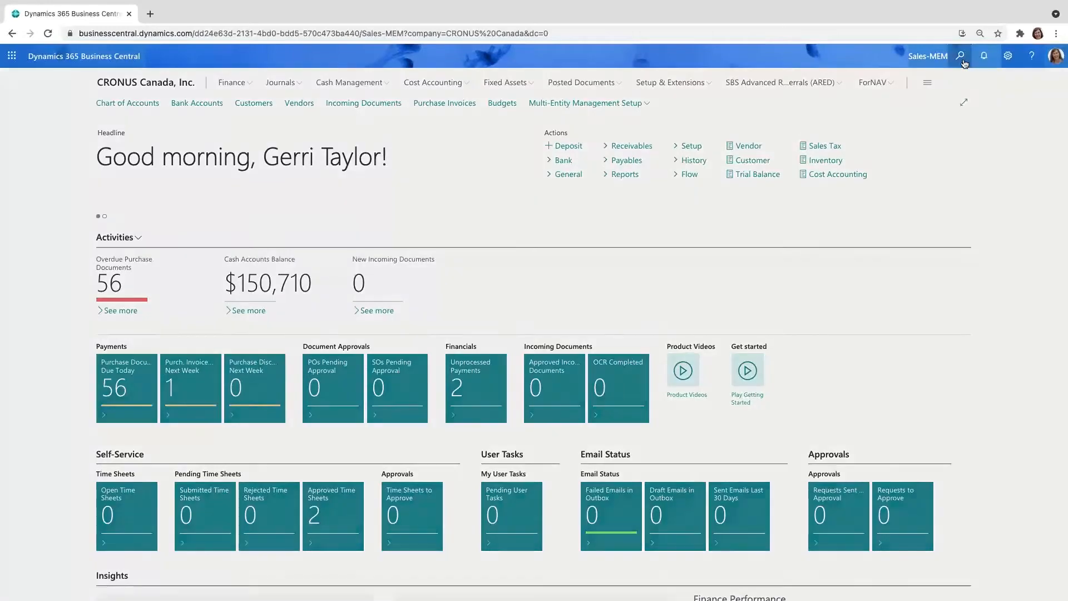
{"action": "type", "text": "dime"}
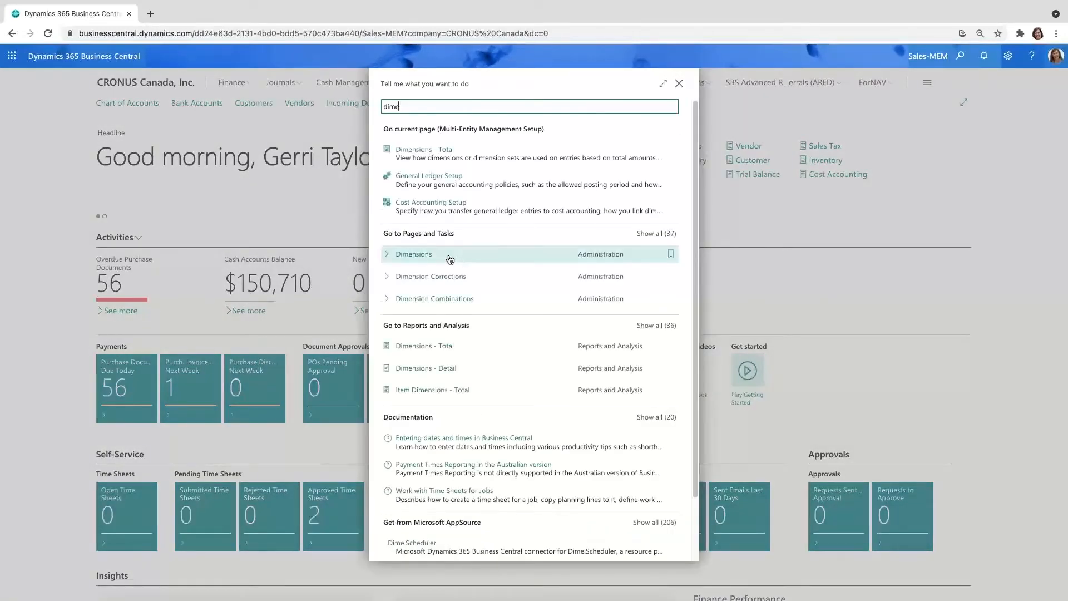
{"action": "left_click", "coordinate": [450, 256]}
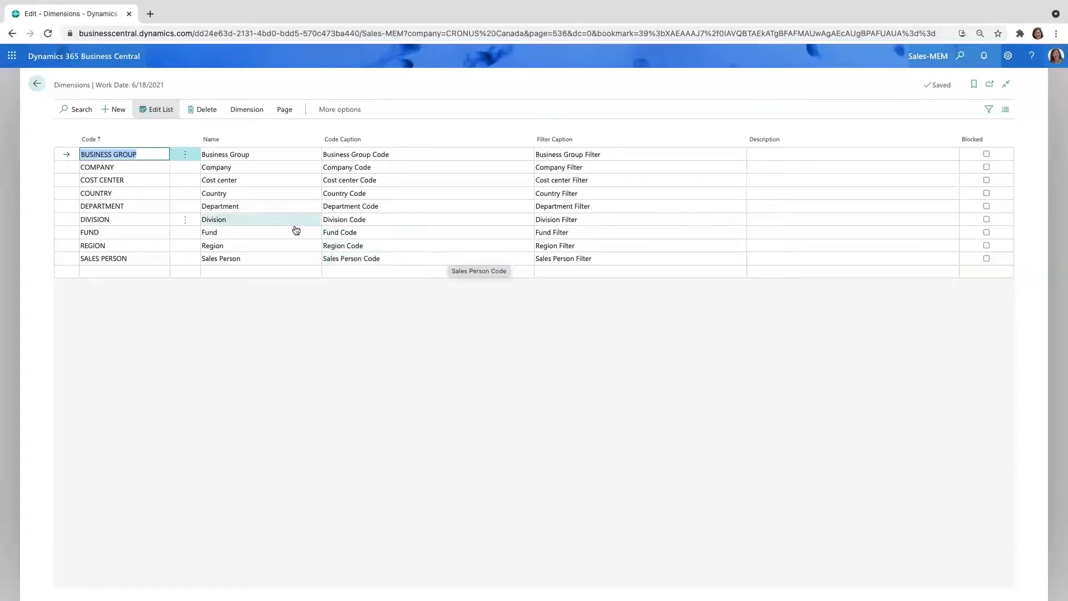
{"action": "left_click", "coordinate": [131, 168]}
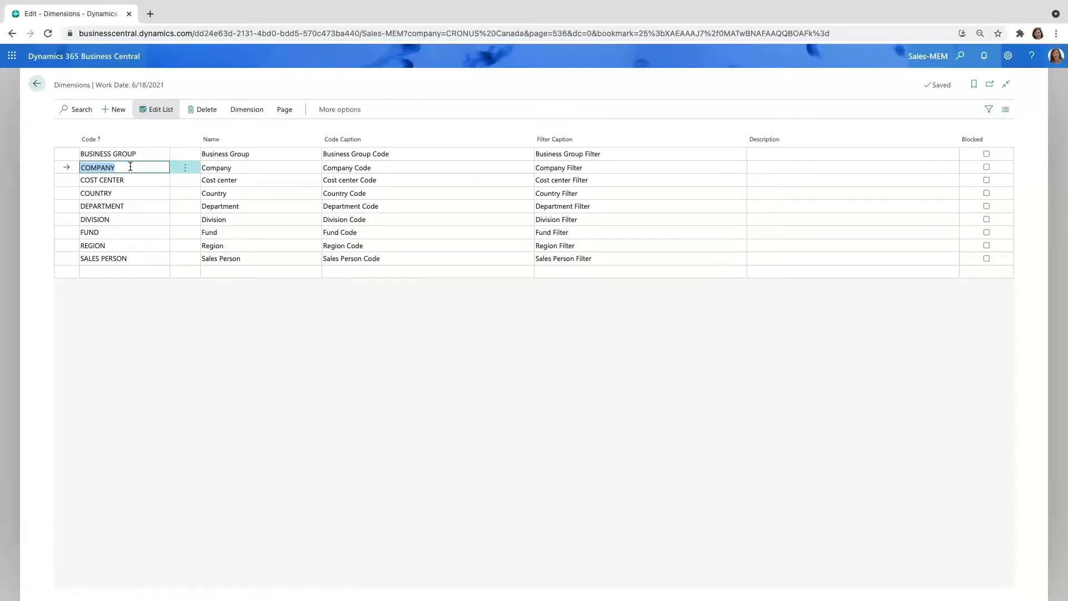
{"action": "left_click", "coordinate": [245, 109]}
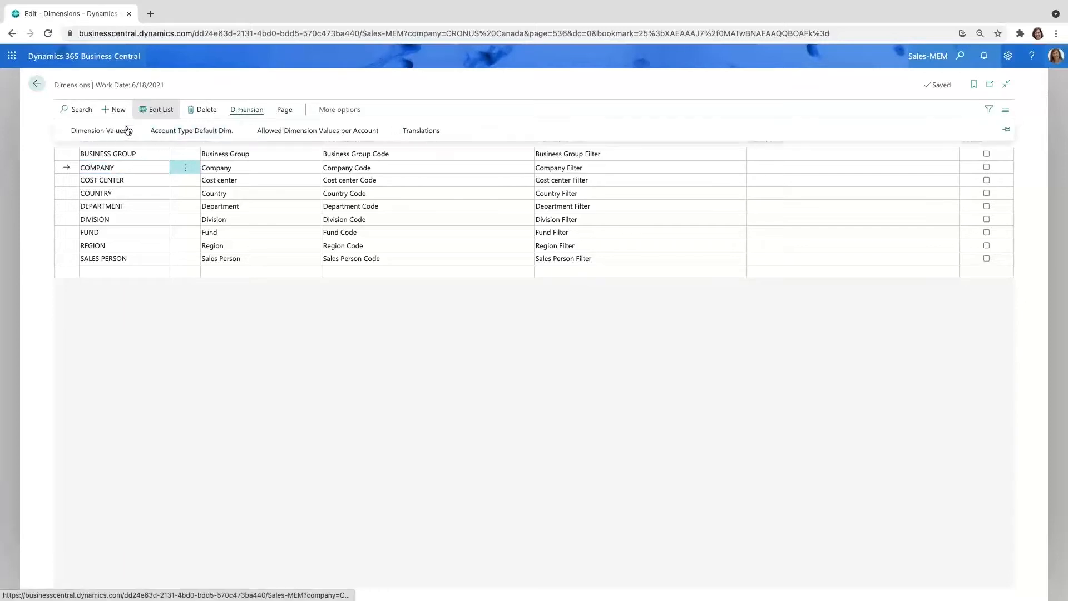
{"action": "left_click", "coordinate": [105, 129]}
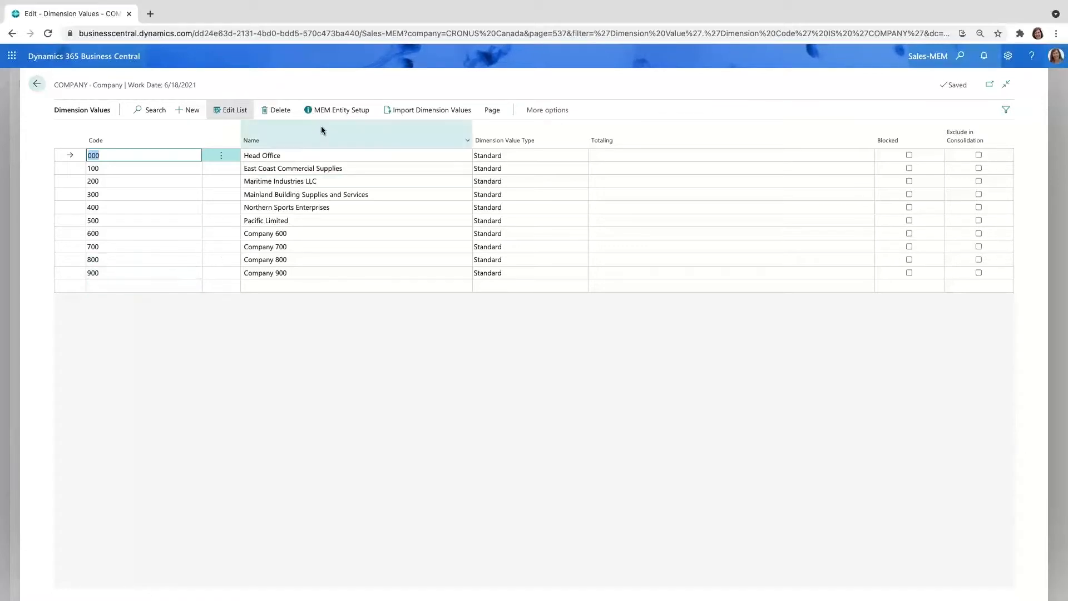
Step: Review the MEM Entity Setup of the Head Office entity (000), then return to the home page
{"action": "left_click", "coordinate": [337, 111]}
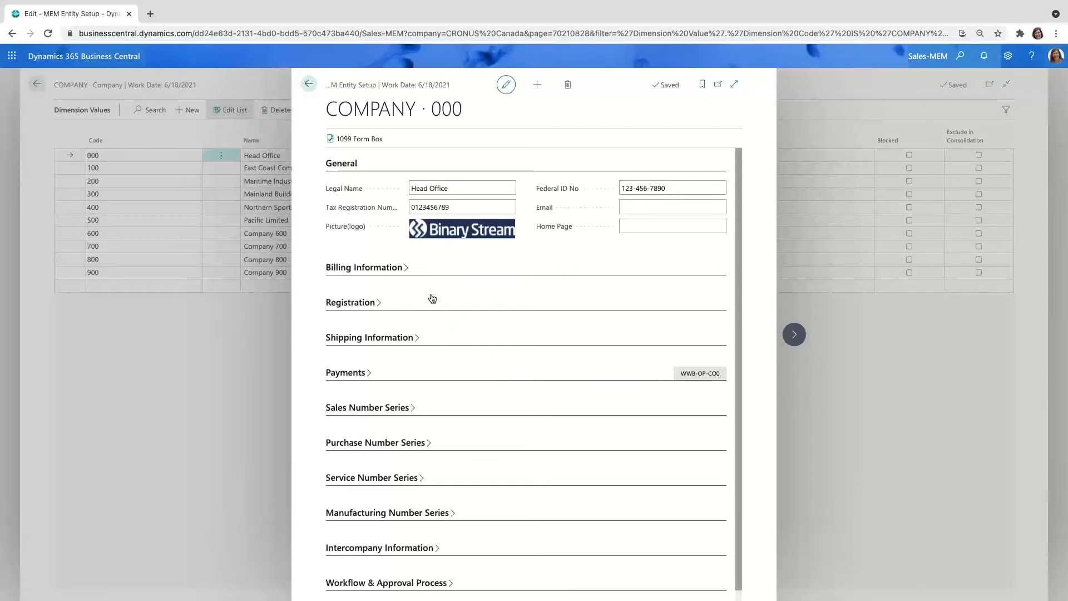
{"action": "left_click", "coordinate": [308, 84]}
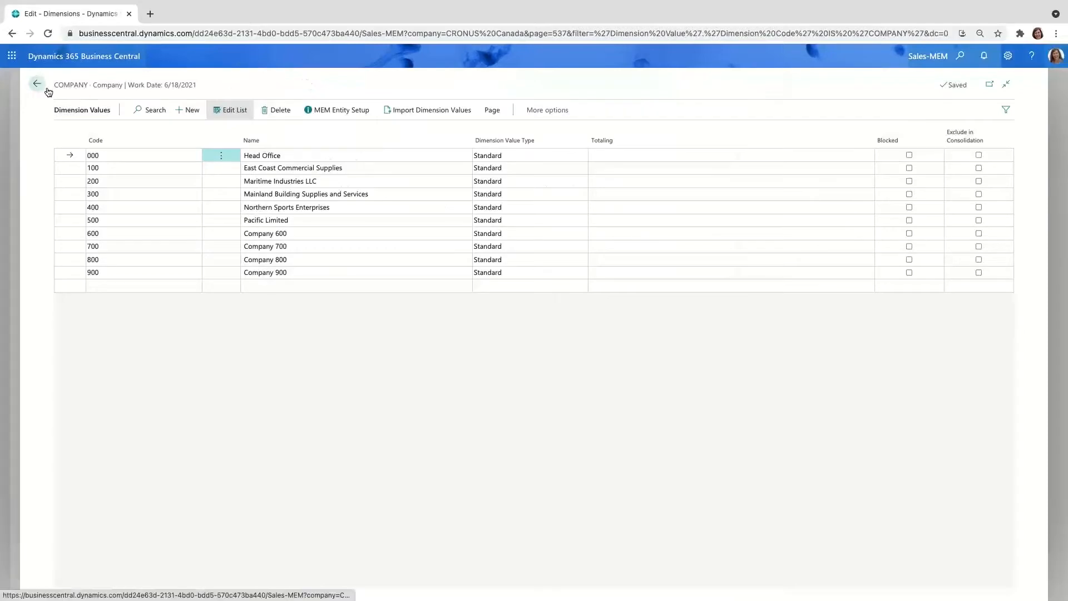
{"action": "left_click", "coordinate": [47, 90]}
{"action": "left_click", "coordinate": [49, 91]}
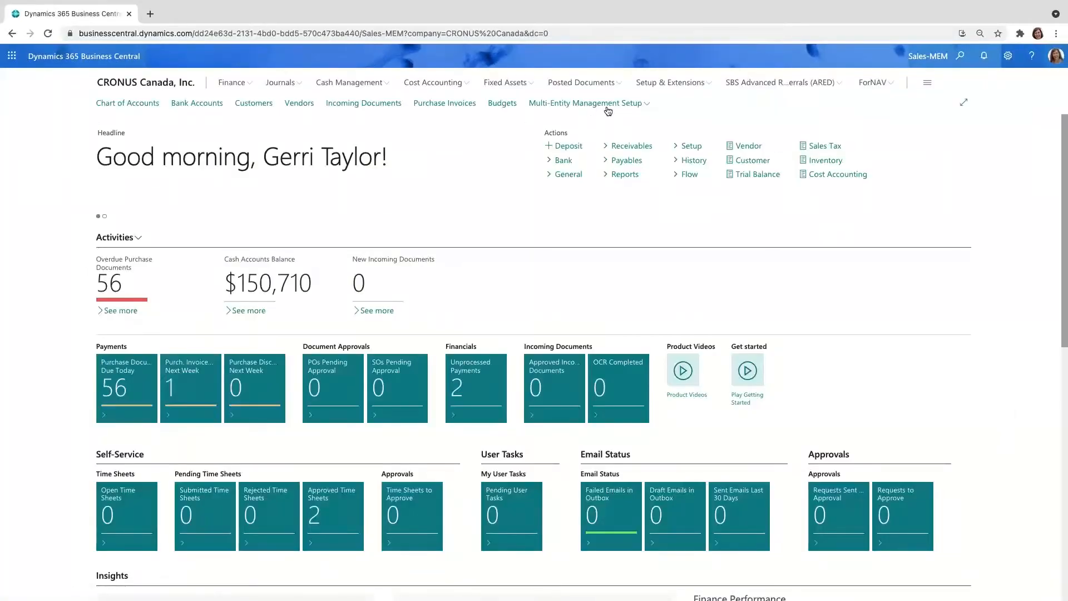
Step: Review the general and security settings on the Multi-Entity Management setup page, then close it
{"action": "left_click", "coordinate": [609, 109]}
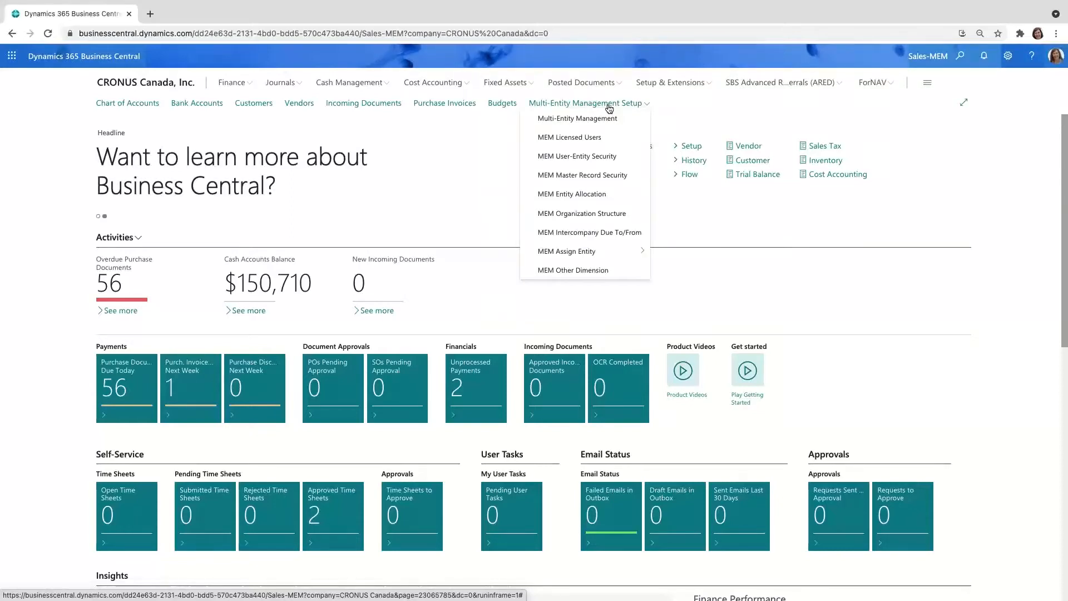
{"action": "left_click", "coordinate": [608, 119]}
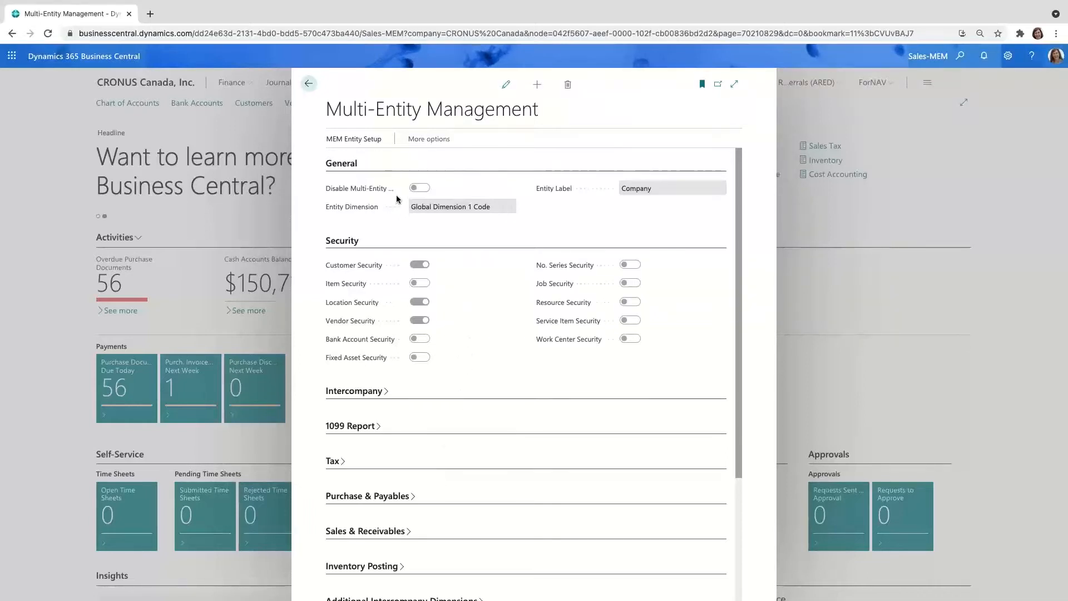
{"action": "left_click", "coordinate": [309, 84]}
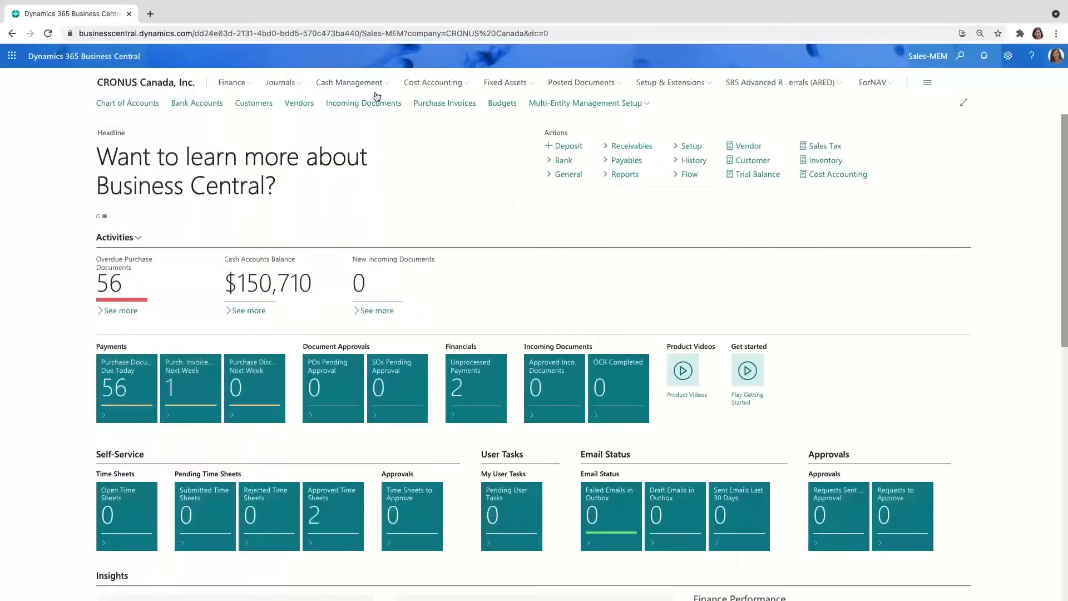
Step: Look up which companies one specific user can access in MEM User-Entity Security, then close the page
{"action": "left_click", "coordinate": [554, 105]}
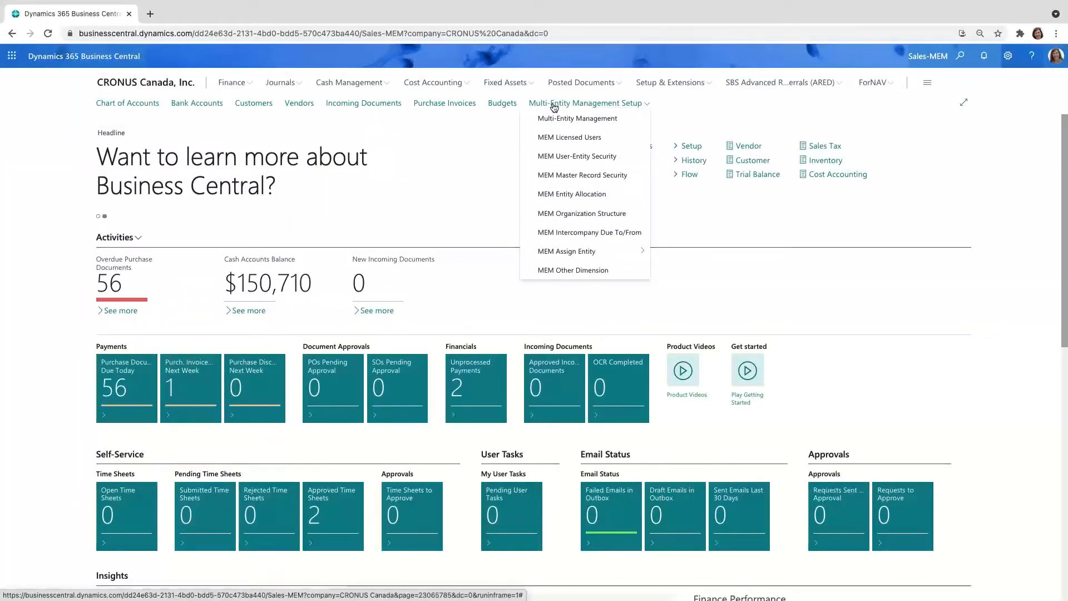
{"action": "left_click", "coordinate": [595, 156]}
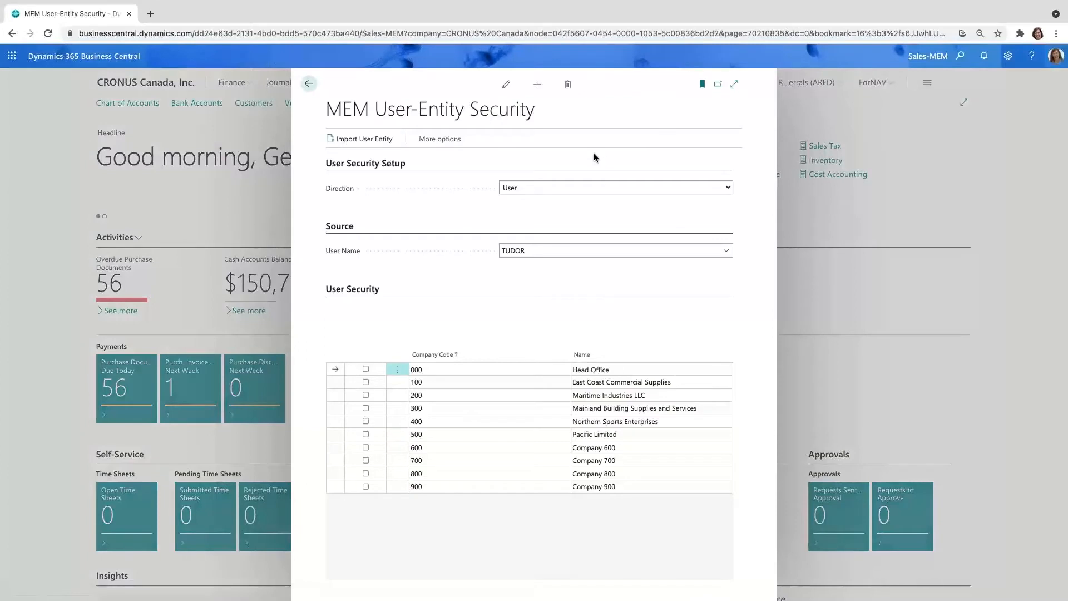
{"action": "left_click", "coordinate": [552, 251]}
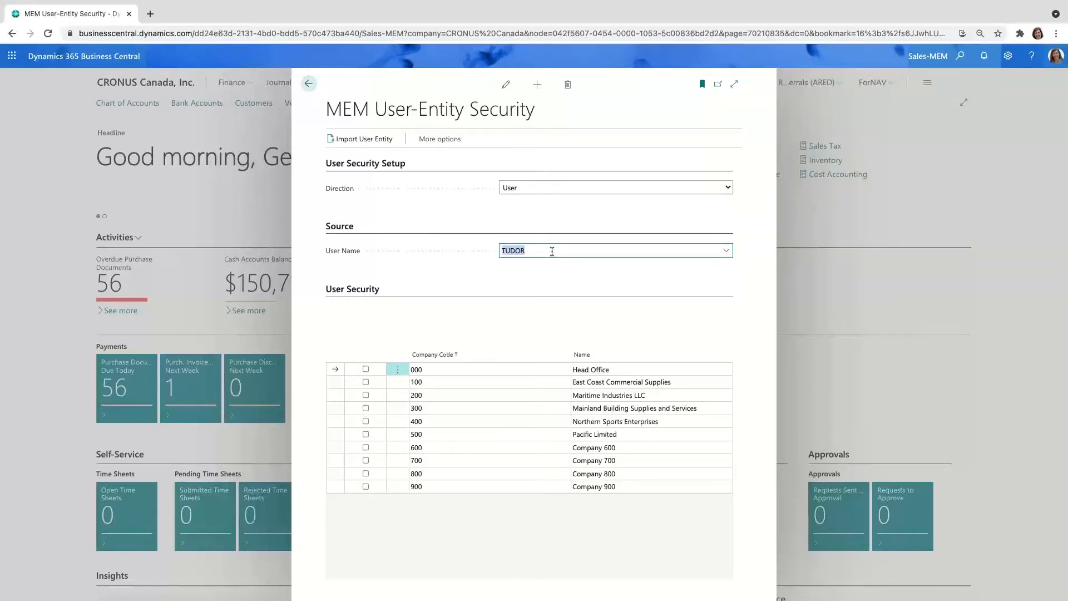
{"action": "type", "text": "GERRI"}
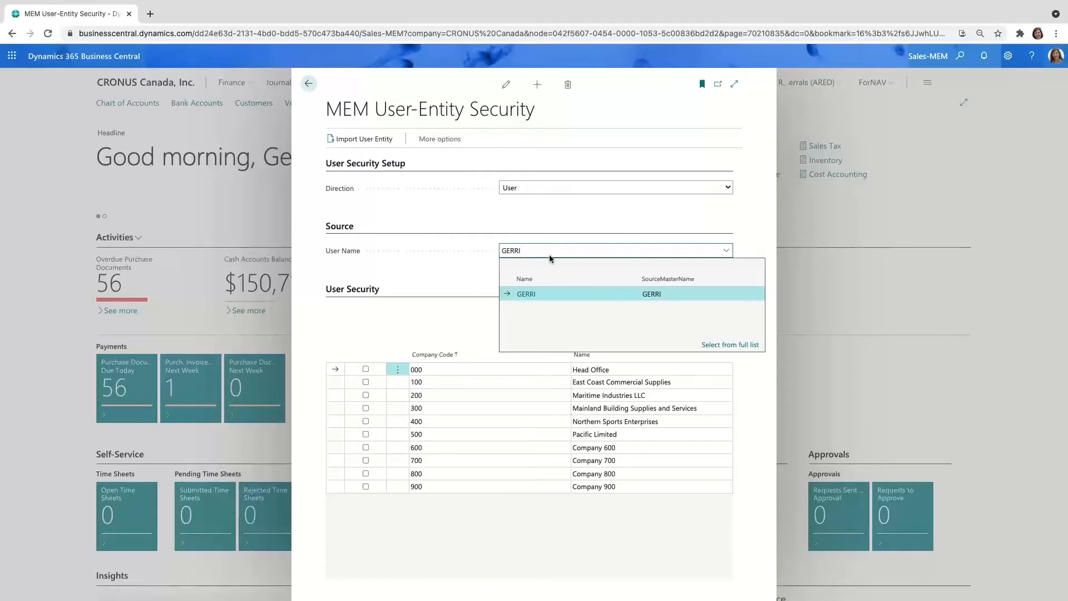
{"action": "left_click", "coordinate": [517, 293]}
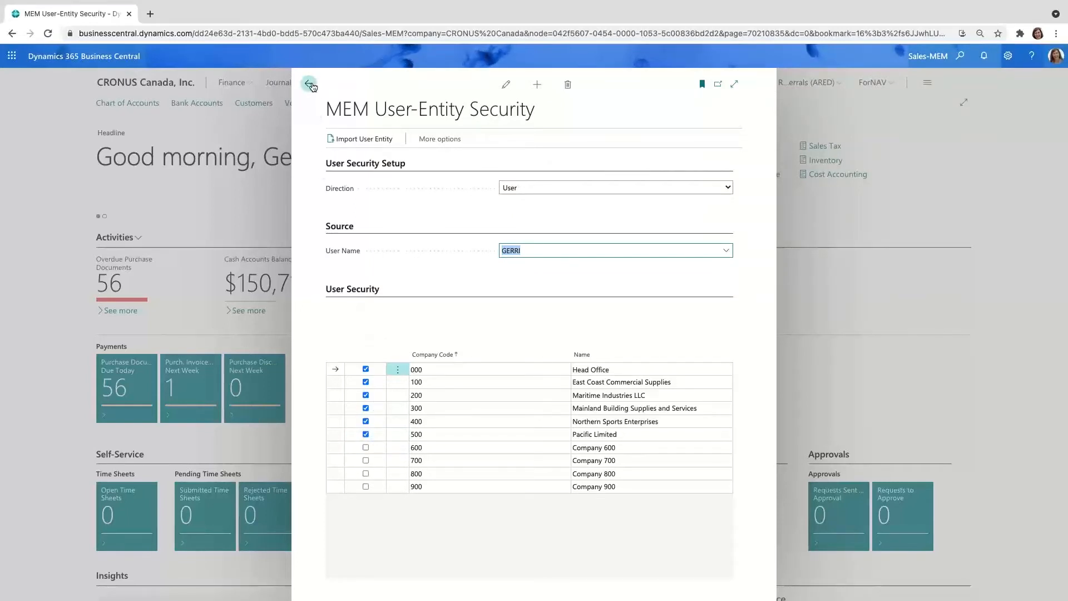
{"action": "left_click", "coordinate": [310, 85]}
Step: Open MEM Master Record Security and review the available master record types, keeping Customer selected
{"action": "left_click", "coordinate": [577, 105]}
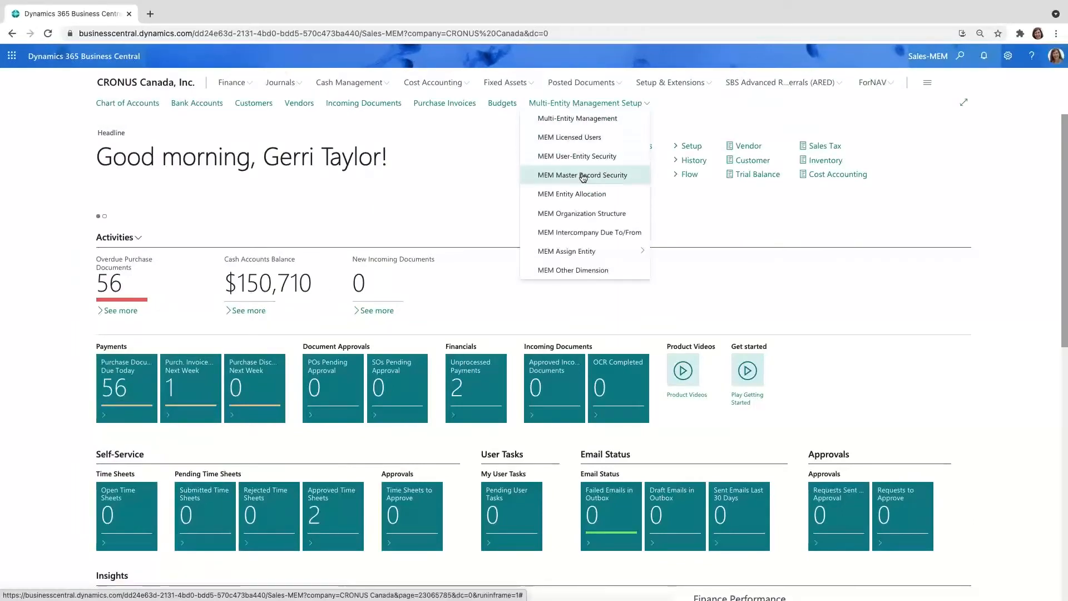
{"action": "left_click", "coordinate": [582, 176]}
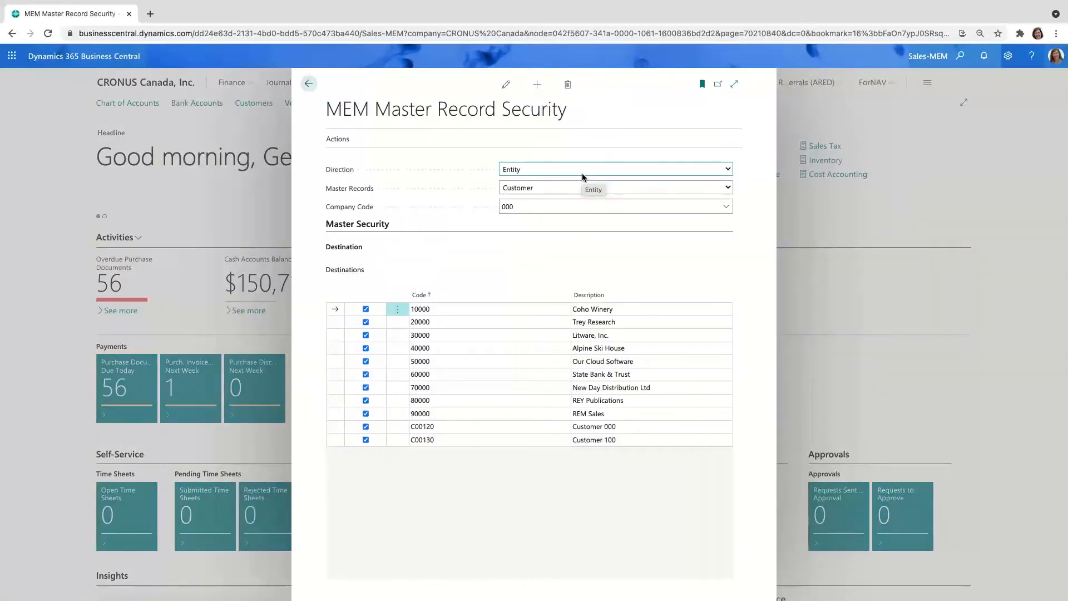
{"action": "left_click", "coordinate": [728, 188]}
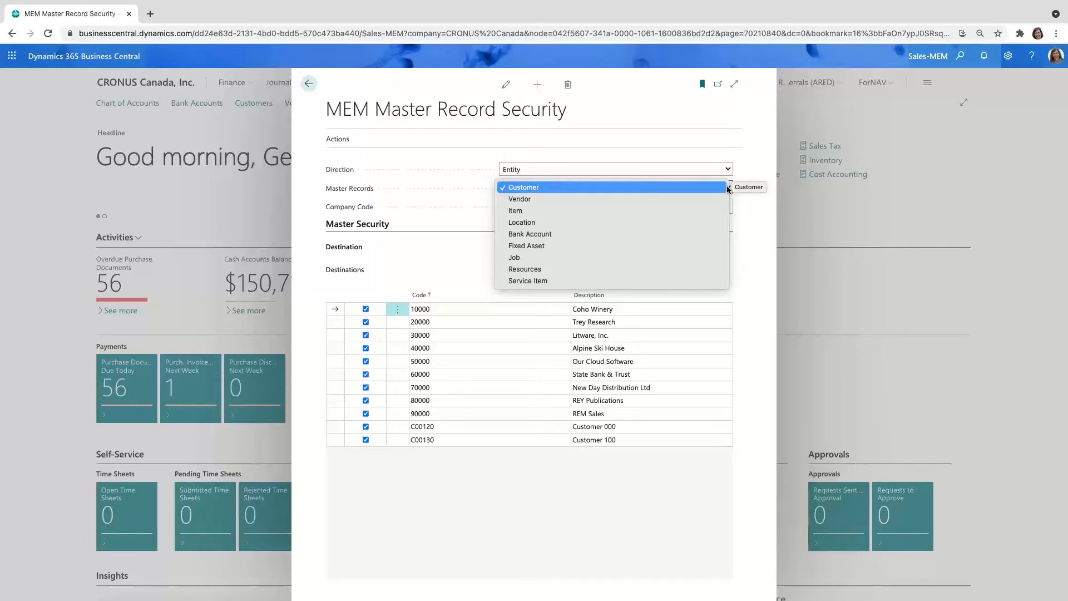
{"action": "left_click", "coordinate": [749, 242]}
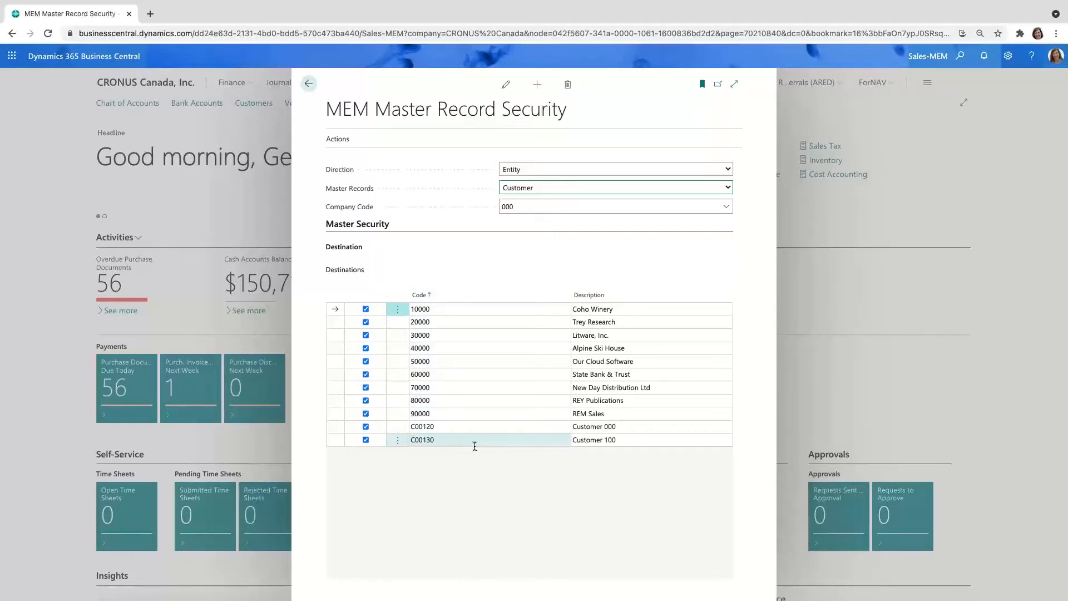
Step: Show the customer assignments for company code 400, review the available mark and import actions, and close the page
{"action": "left_click", "coordinate": [726, 206]}
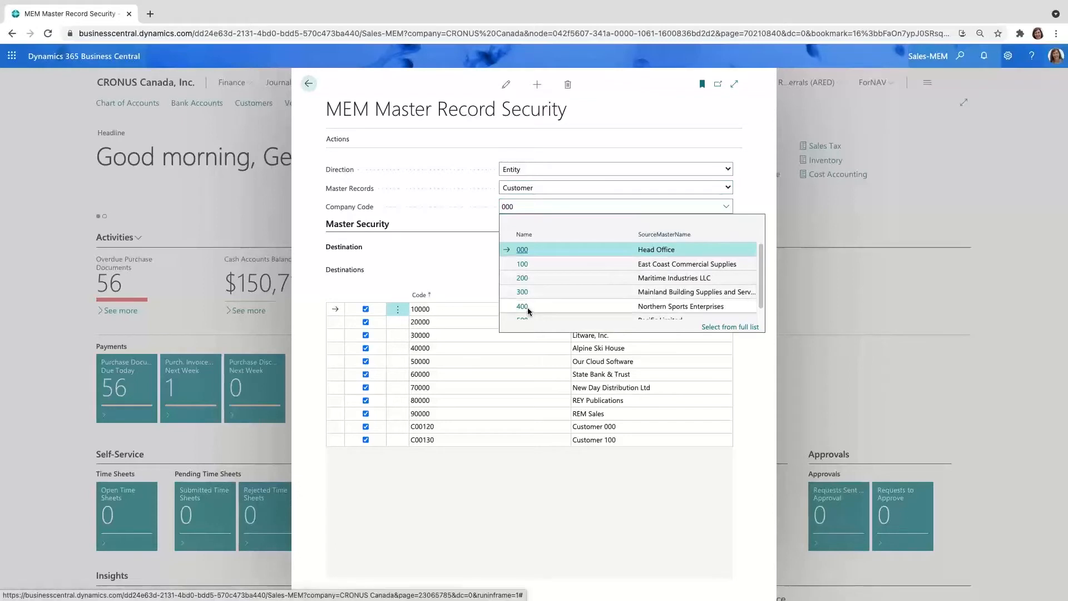
{"action": "left_click", "coordinate": [527, 306]}
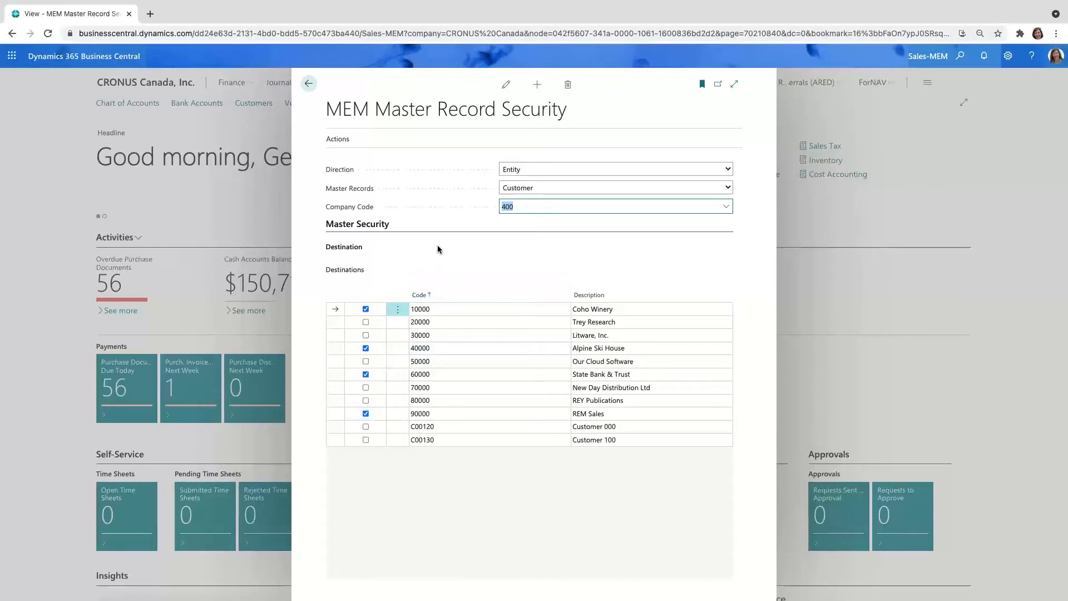
{"action": "left_click", "coordinate": [349, 145]}
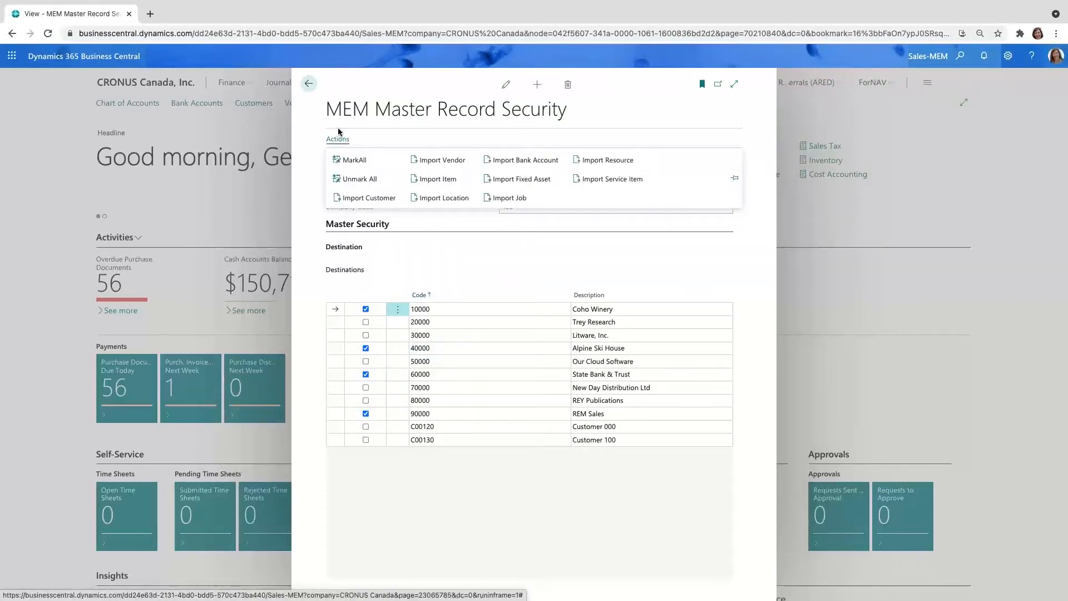
{"action": "left_click", "coordinate": [309, 84]}
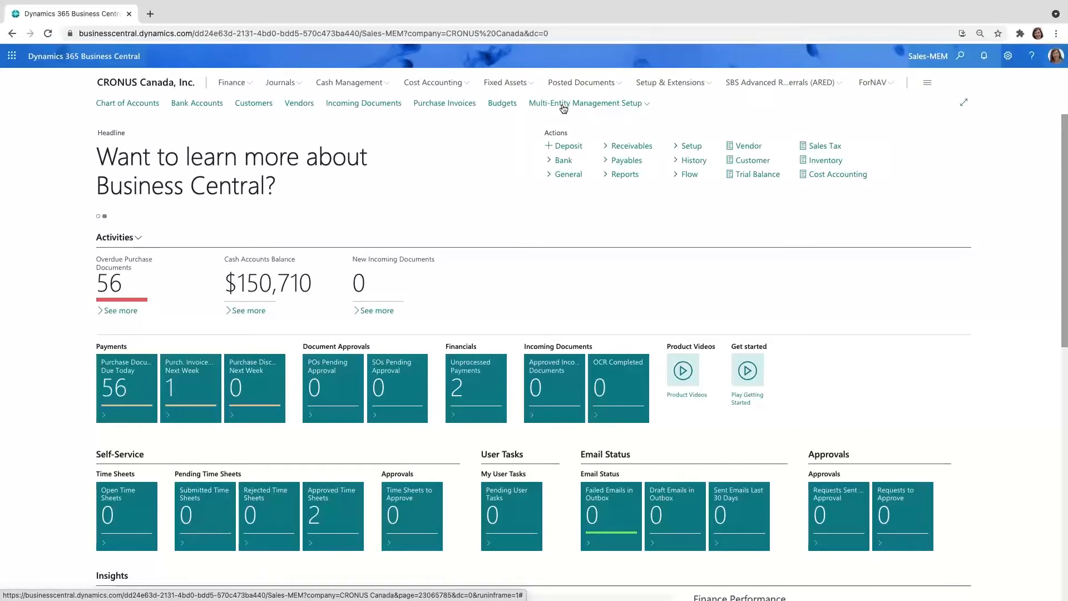
Step: Show the MEM Intercompany Due To/From accounts for originating company 000 and destination company 200
{"action": "left_click", "coordinate": [564, 106]}
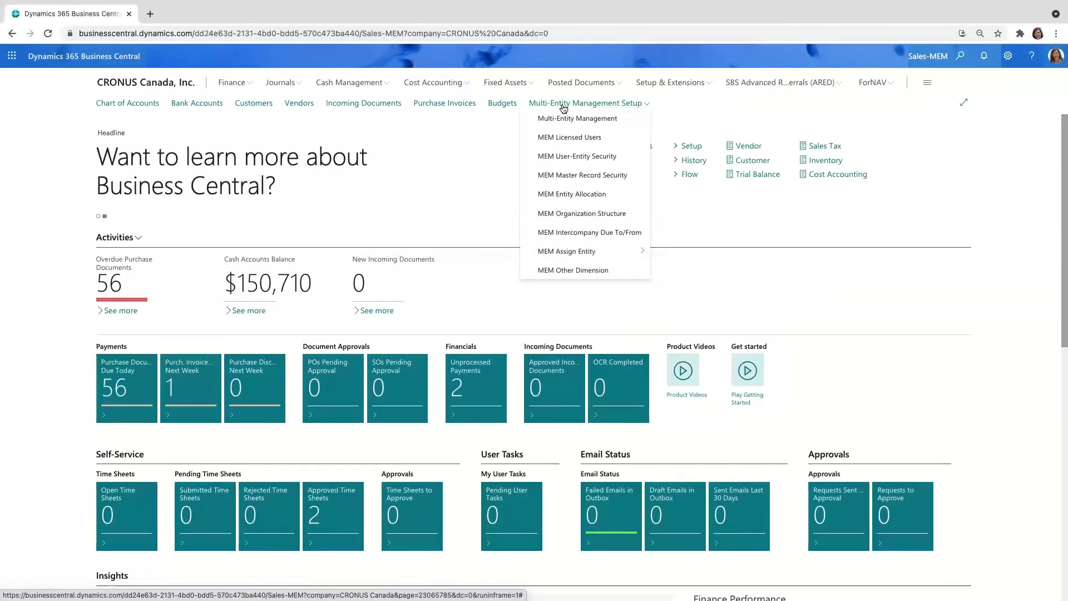
{"action": "left_click", "coordinate": [594, 234]}
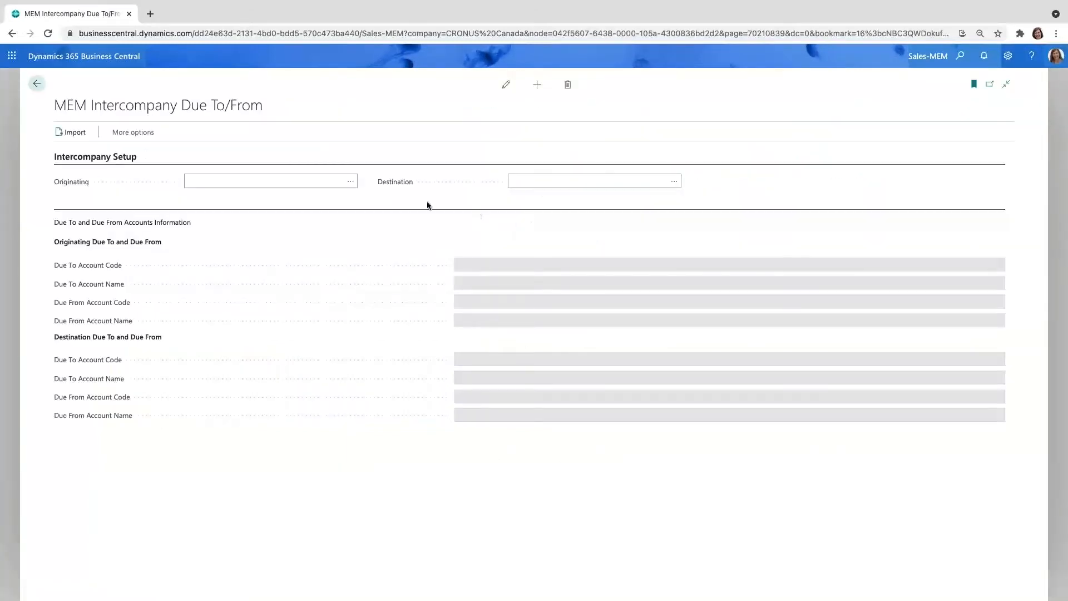
{"action": "left_click", "coordinate": [353, 183]}
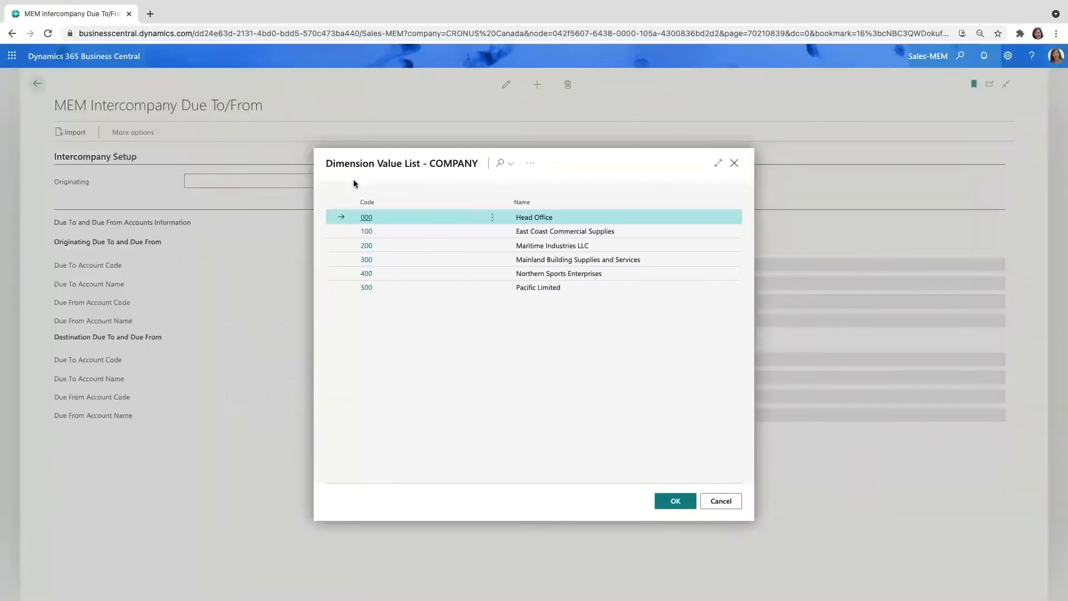
{"action": "left_click", "coordinate": [367, 218]}
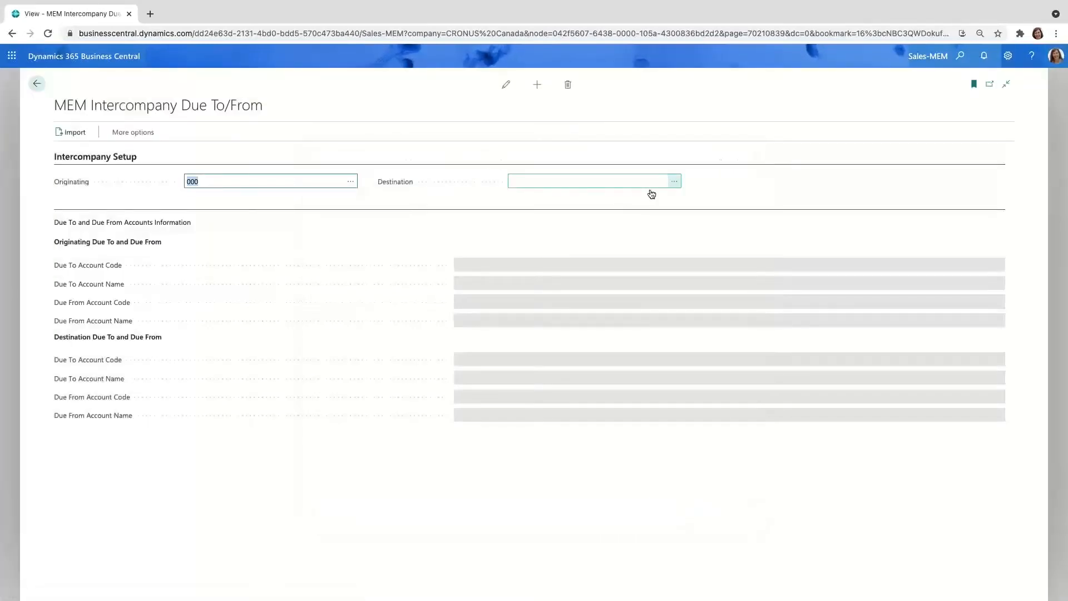
{"action": "left_click", "coordinate": [651, 191]}
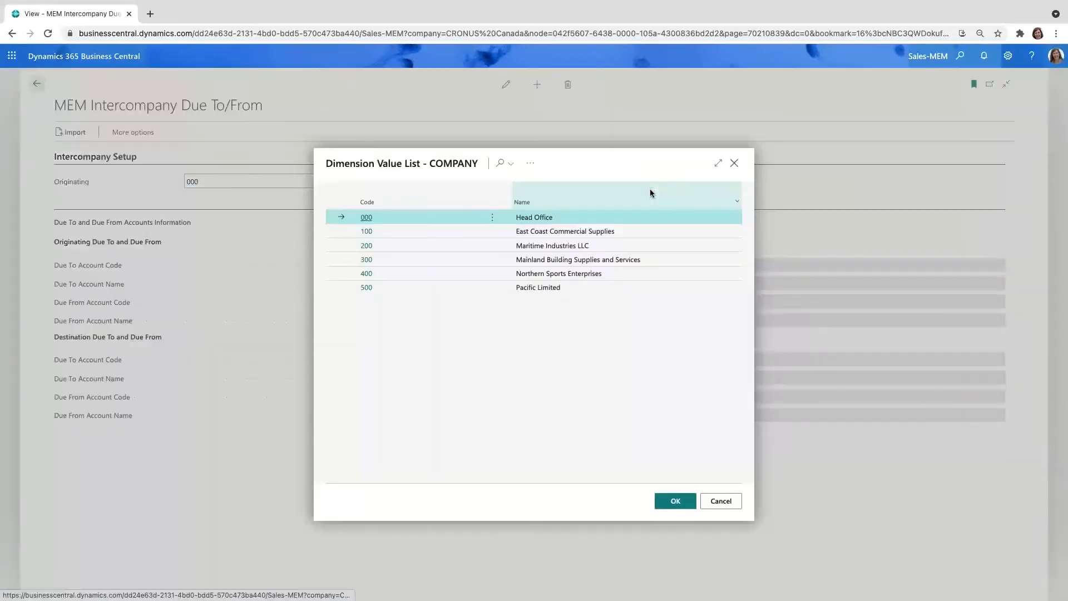
{"action": "left_click", "coordinate": [367, 247]}
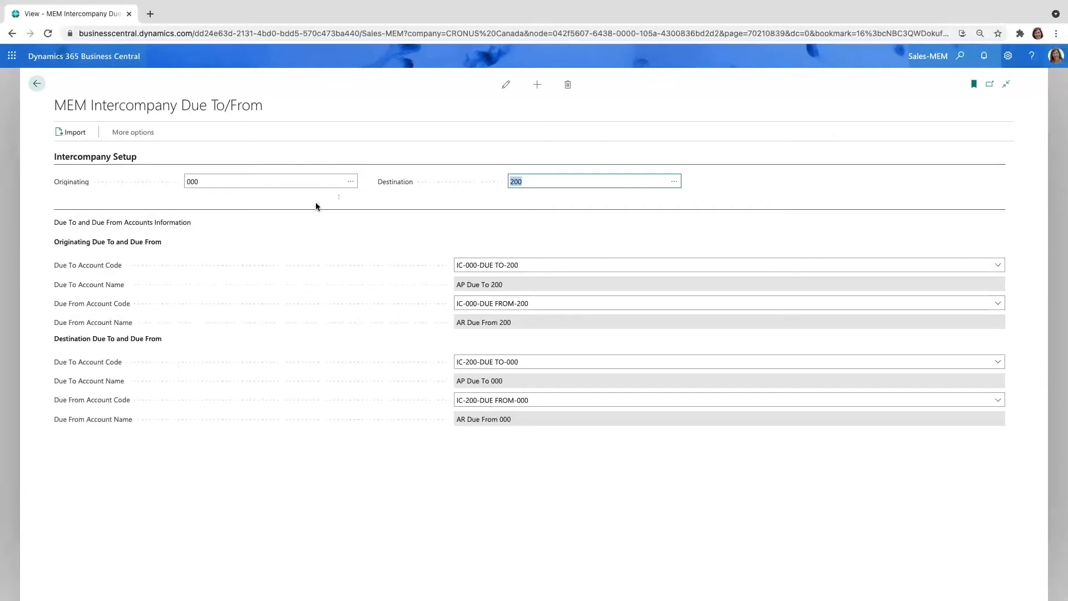
Step: Switch the originating company to 400 to view its due to/from accounts, then return to the home page
{"action": "left_click", "coordinate": [350, 182]}
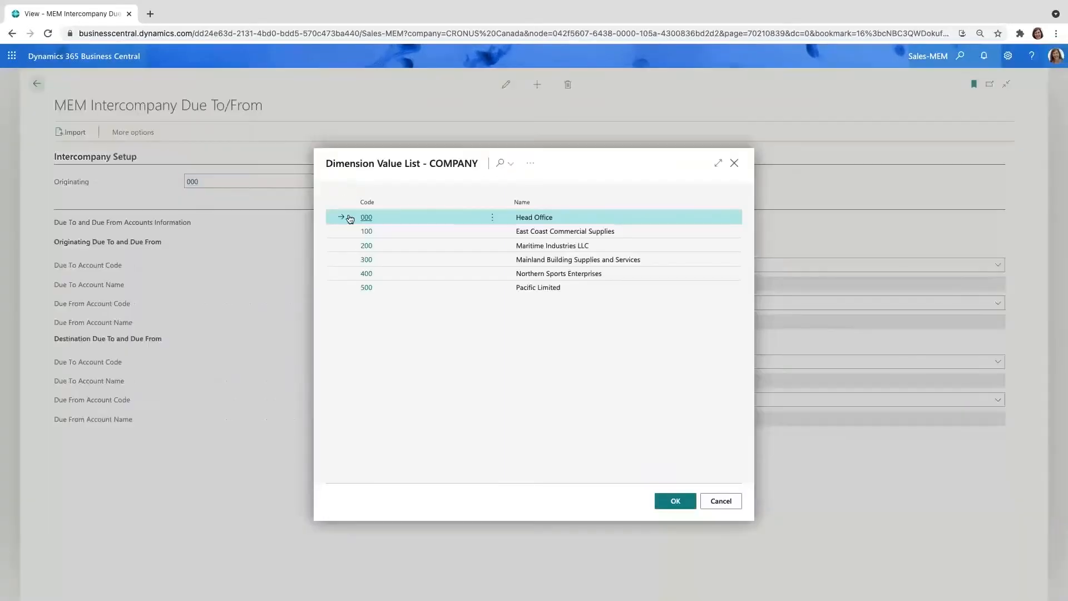
{"action": "left_click", "coordinate": [366, 273]}
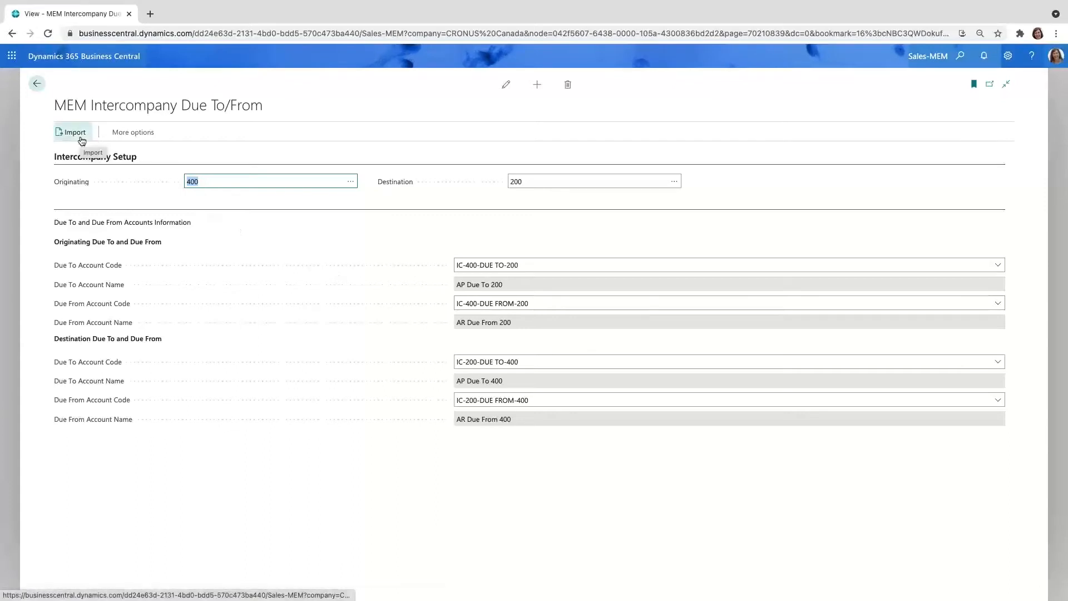
{"action": "left_click", "coordinate": [32, 89]}
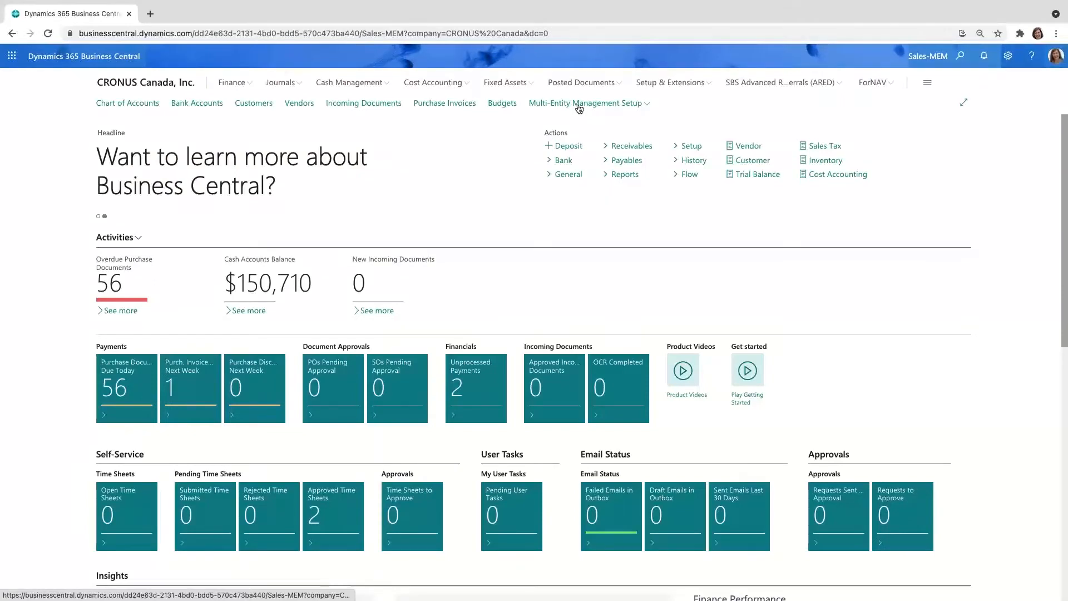
Step: Review the Multi-Entity Management setup options, search for "pur inv", and open the Purchase Invoices list
{"action": "left_click", "coordinate": [577, 105]}
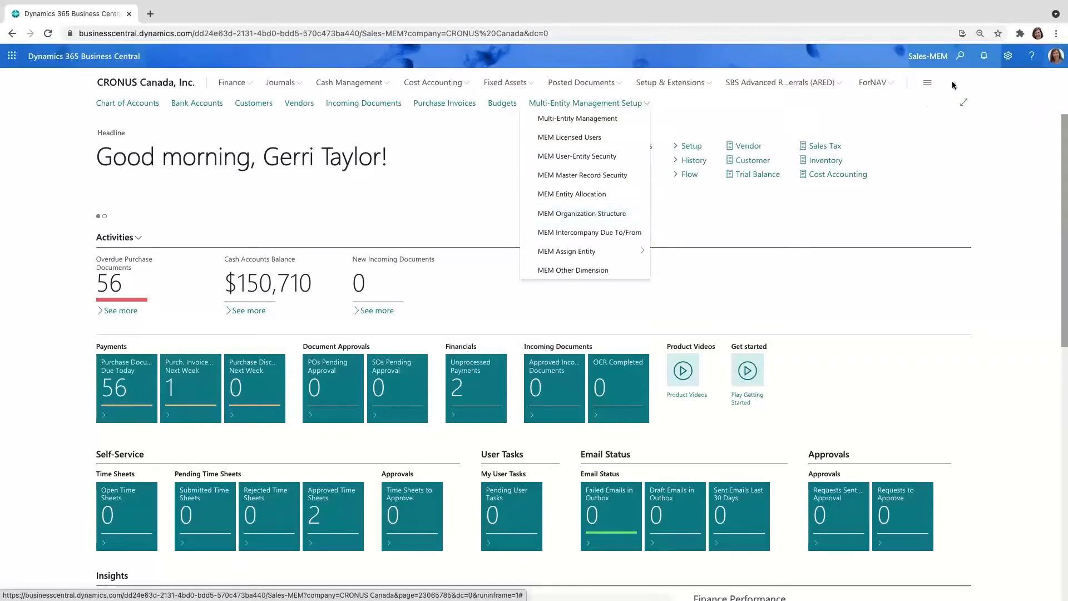
{"action": "left_click", "coordinate": [961, 63]}
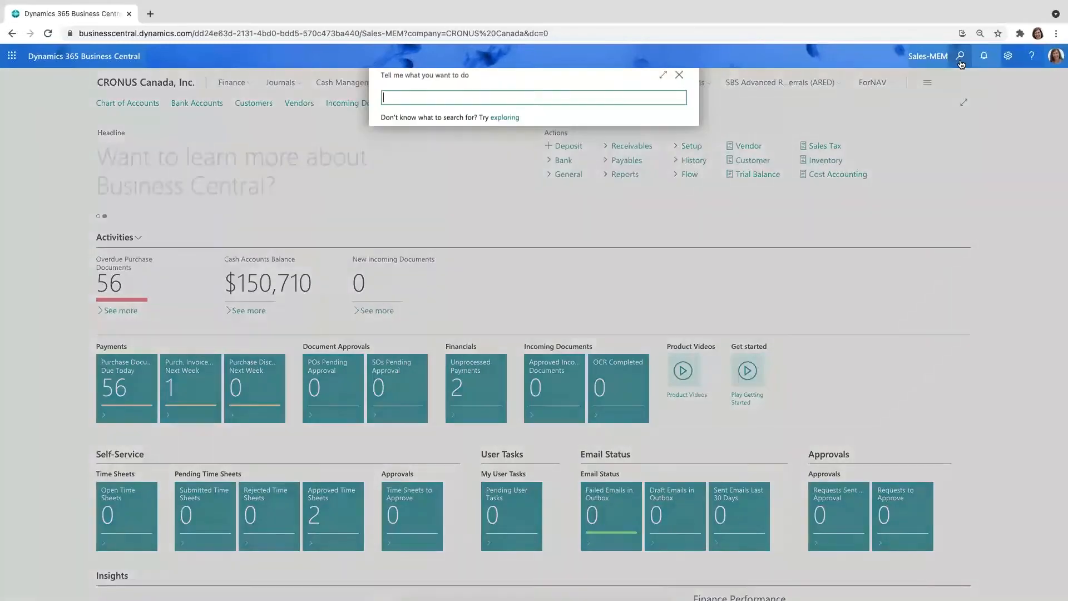
{"action": "type", "text": "pur inv"}
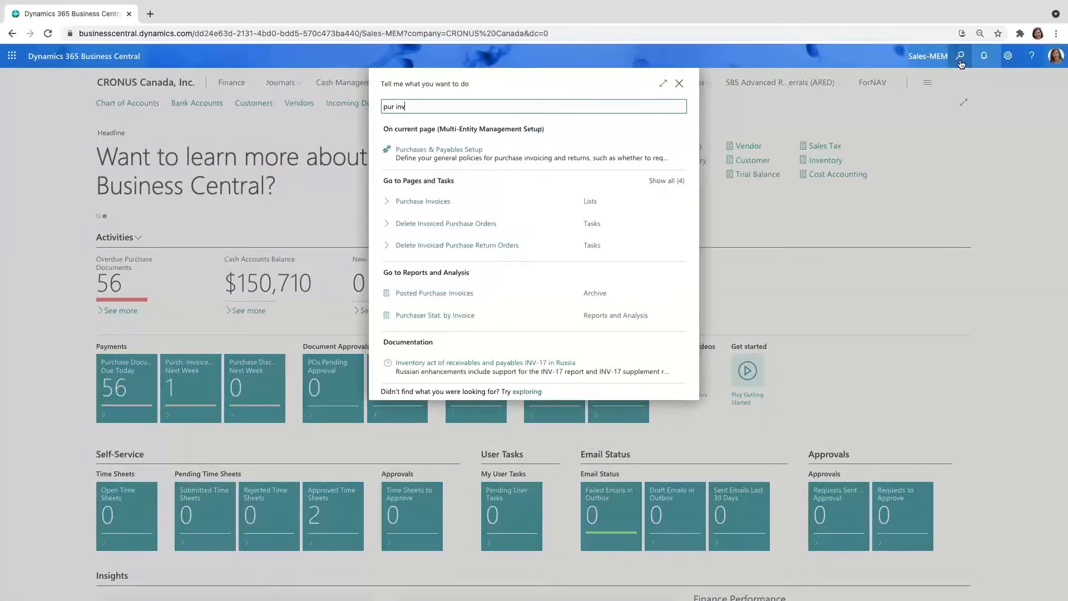
{"action": "left_click", "coordinate": [426, 202]}
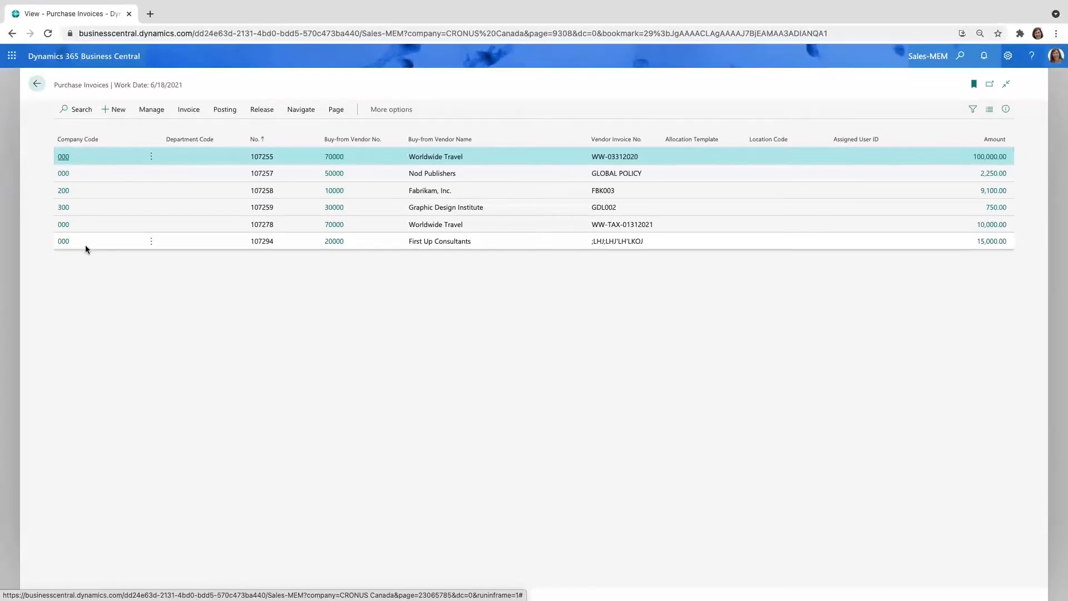
Step: Start a new purchase invoice, review the company codes available in the entity selection, and cancel the invoice
{"action": "left_click", "coordinate": [121, 115]}
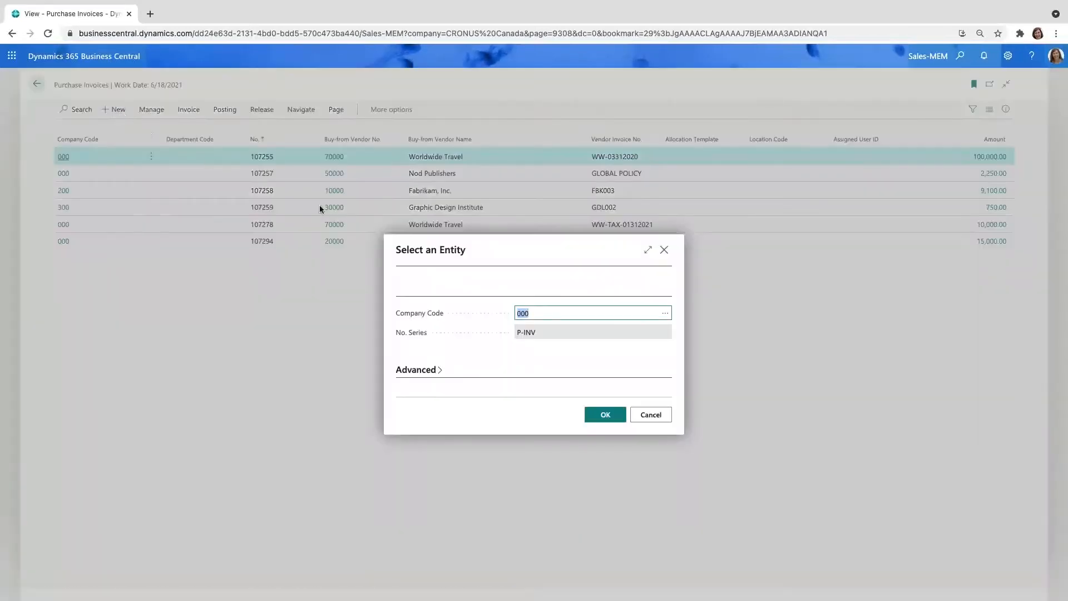
{"action": "left_click", "coordinate": [666, 314]}
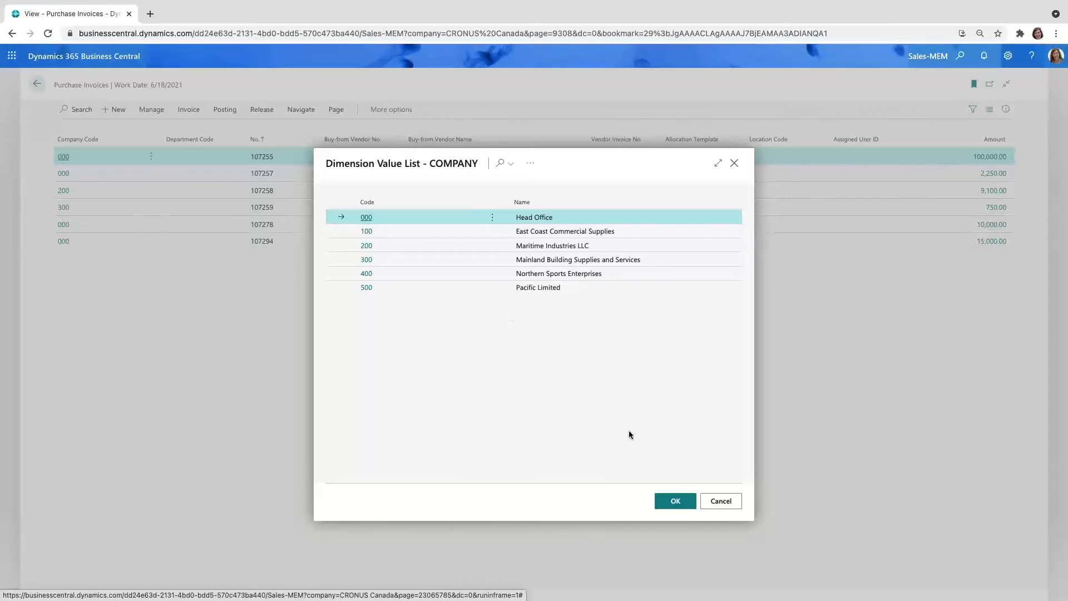
{"action": "left_click", "coordinate": [721, 501]}
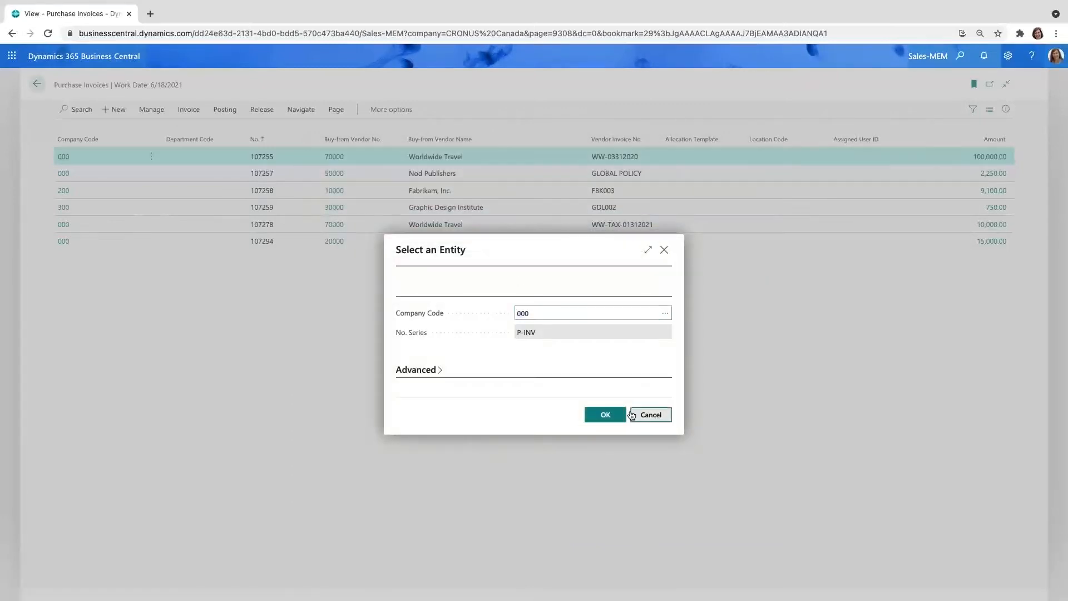
{"action": "left_click", "coordinate": [651, 415]}
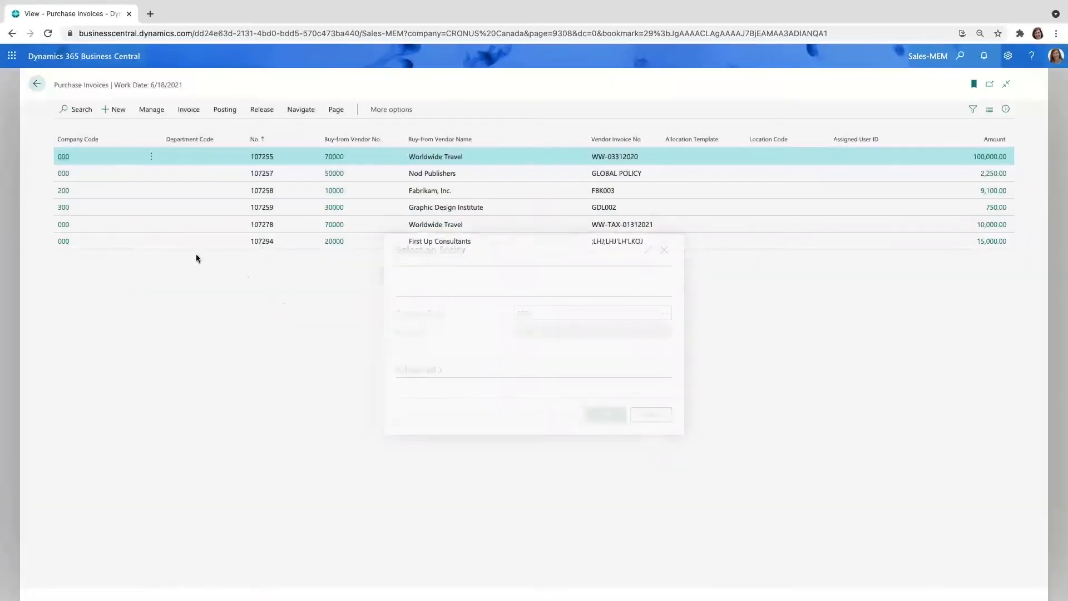
Step: Open the 100,000.00 Worldwide Travel invoice and set the Insurance line's company code to 100
{"action": "left_click", "coordinate": [60, 158]}
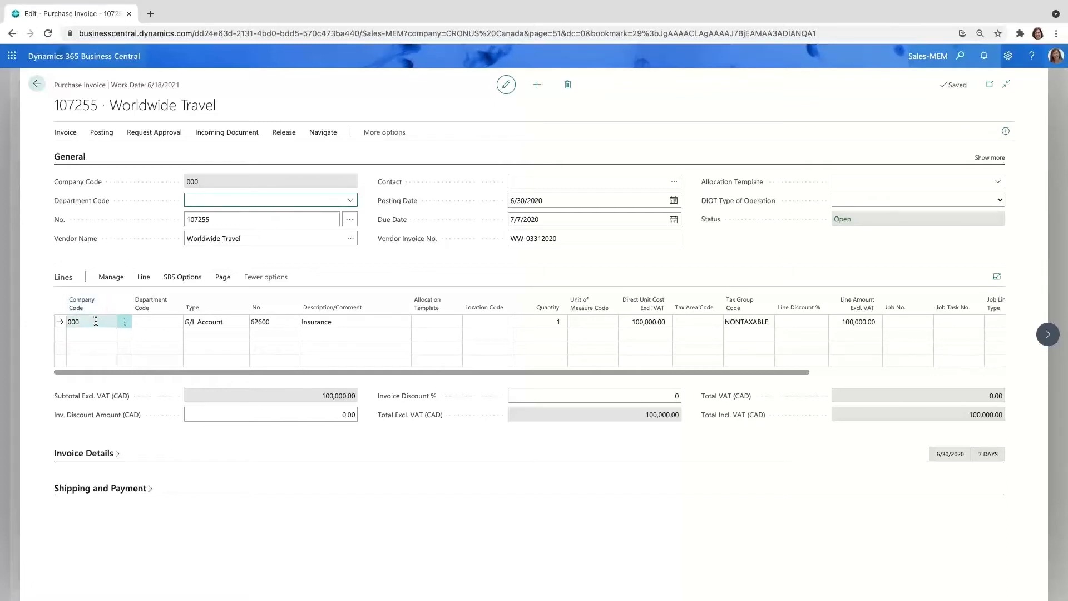
{"action": "left_click", "coordinate": [114, 322]}
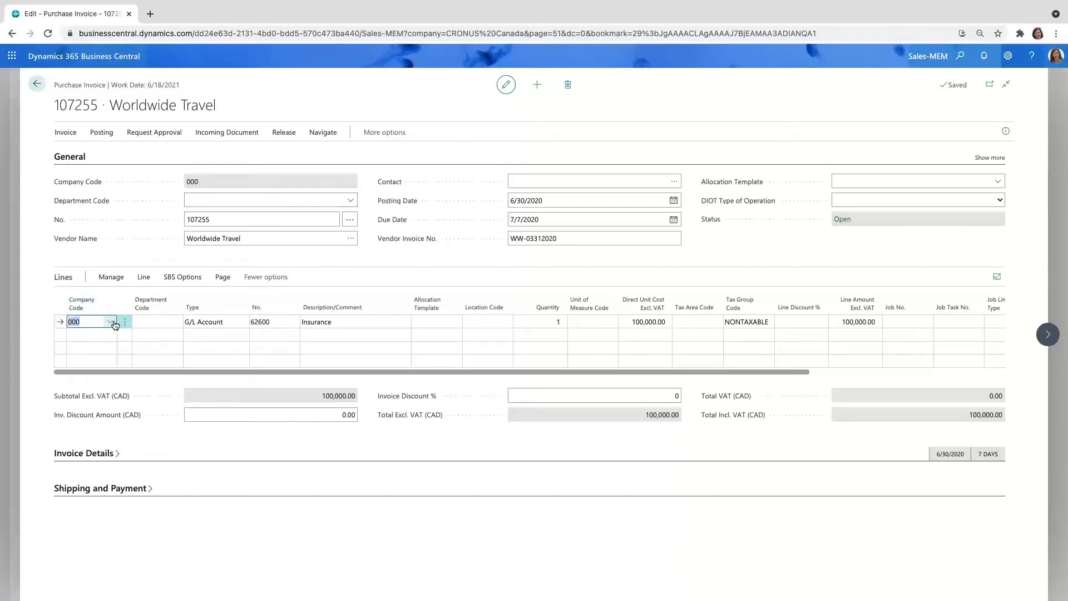
{"action": "left_click", "coordinate": [114, 322]}
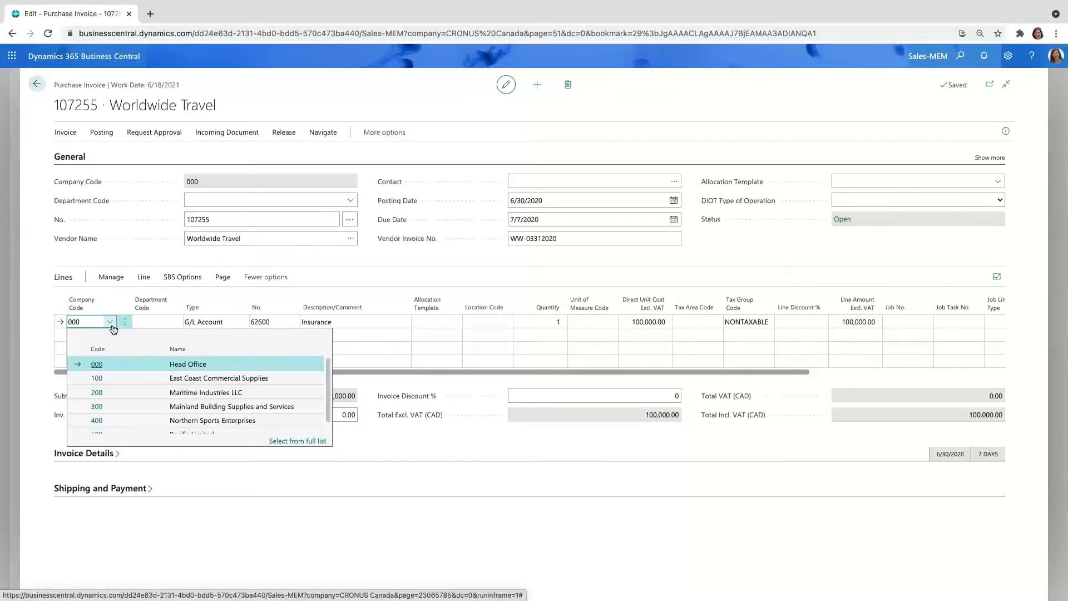
{"action": "scroll", "coordinate": [132, 379], "scroll_direction": "down", "scroll_amount": 1}
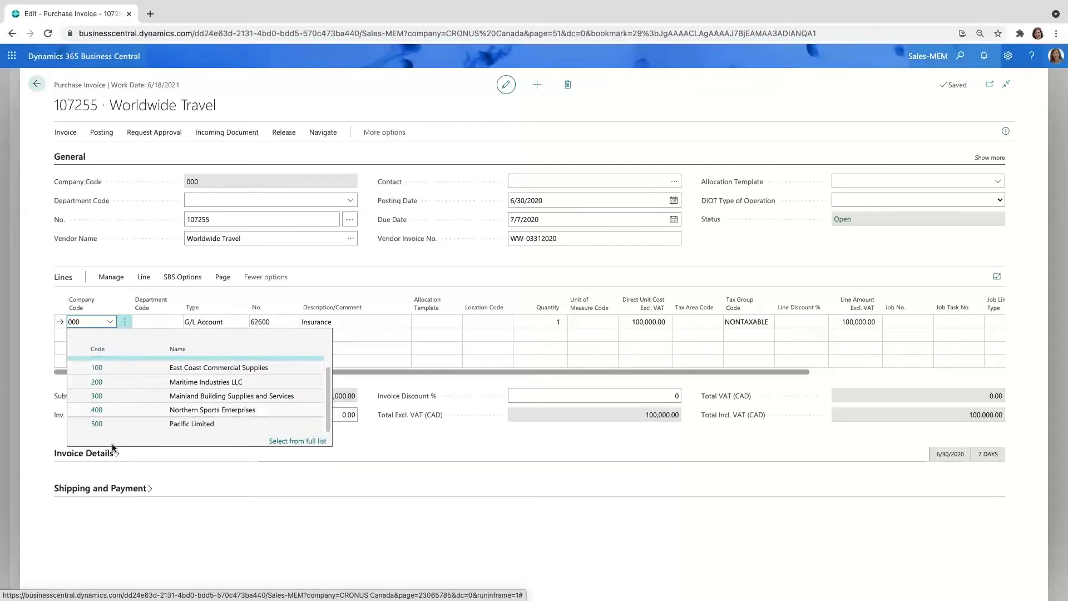
{"action": "left_click", "coordinate": [109, 368]}
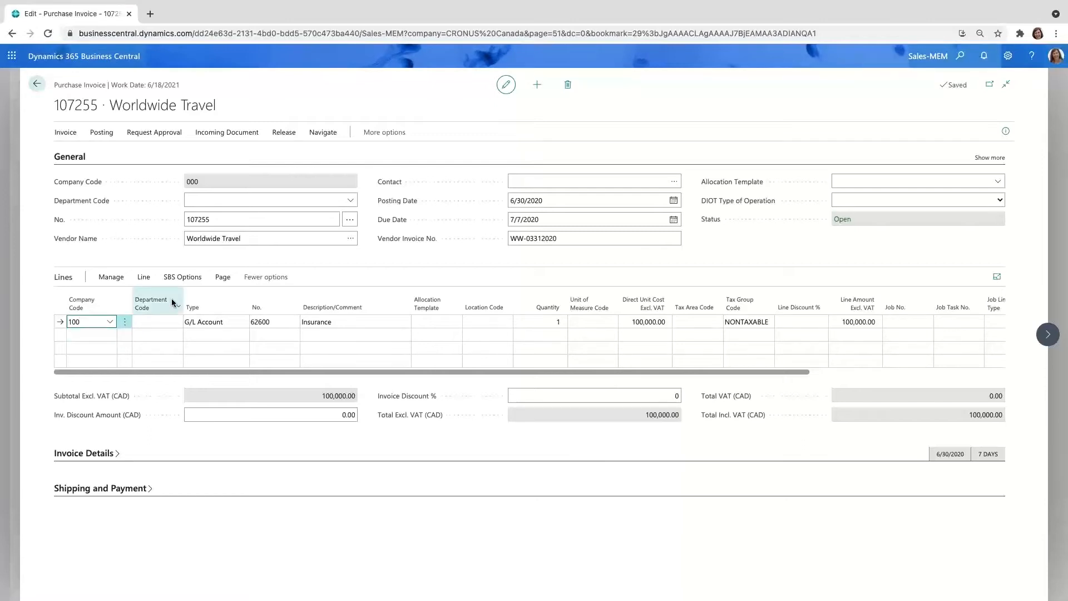
{"action": "mouse_move", "coordinate": [172, 300]}
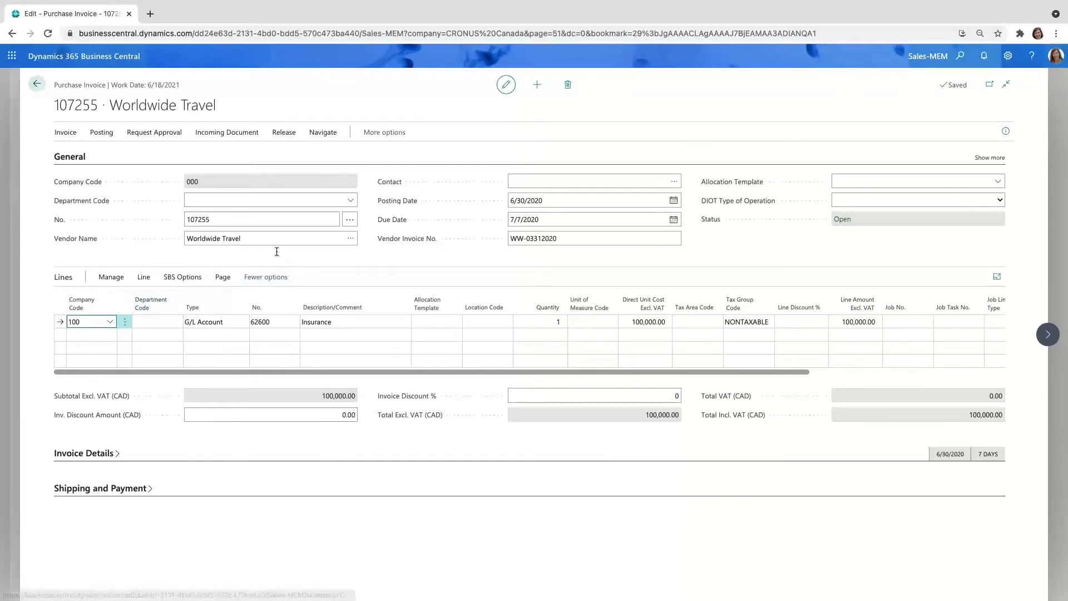
Step: Preview the invoice's posting, examine the G/L entries for companies 000 and 100, and return to the invoice
{"action": "left_click", "coordinate": [102, 132]}
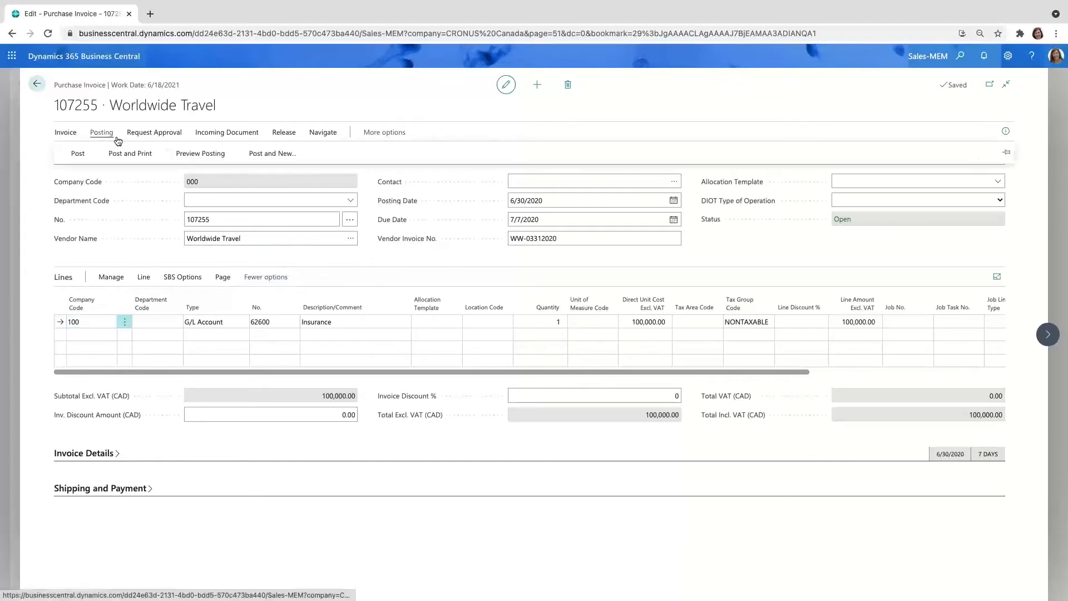
{"action": "left_click", "coordinate": [190, 155]}
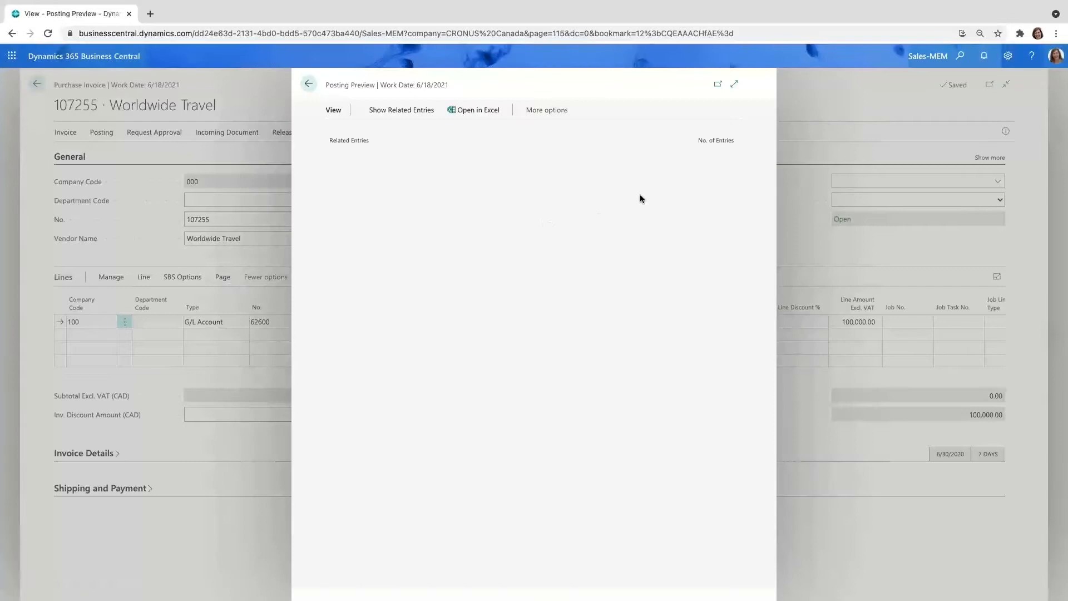
{"action": "left_click", "coordinate": [692, 185]}
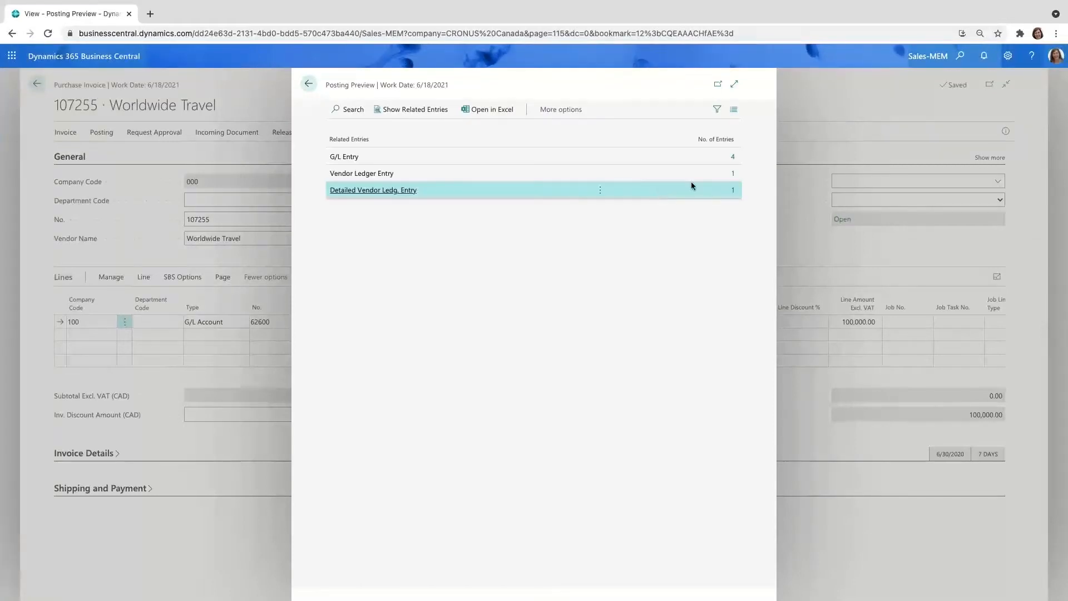
{"action": "left_click", "coordinate": [734, 161]}
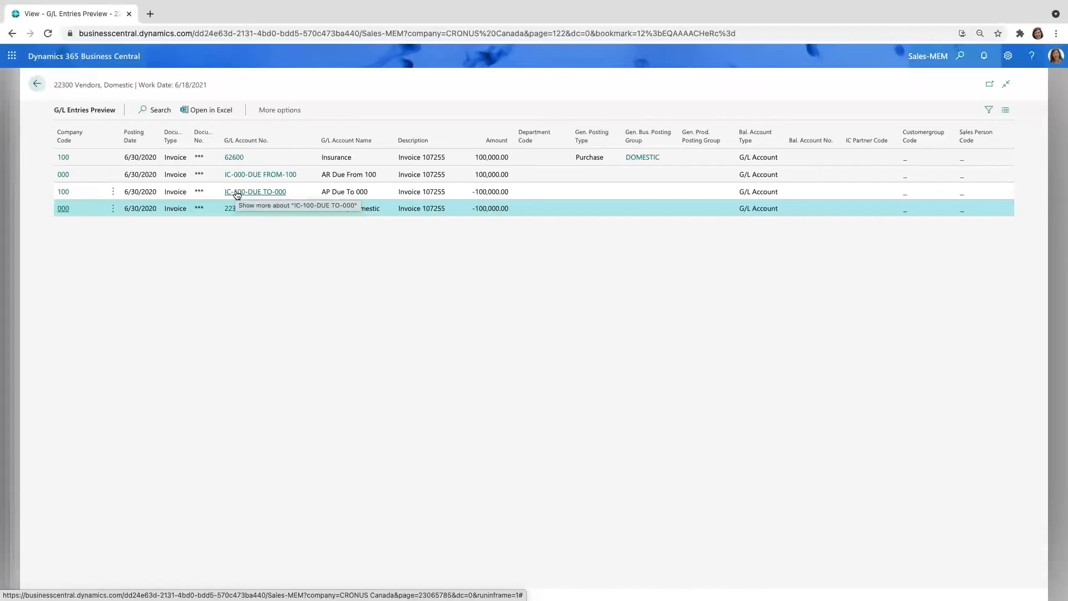
{"action": "left_click", "coordinate": [38, 86]}
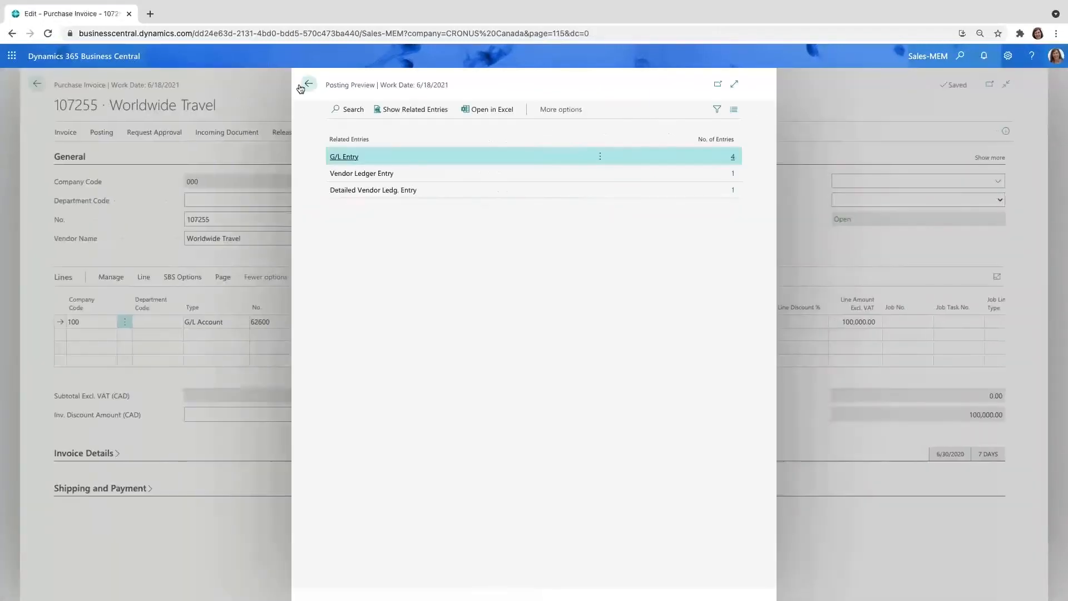
{"action": "left_click", "coordinate": [306, 86]}
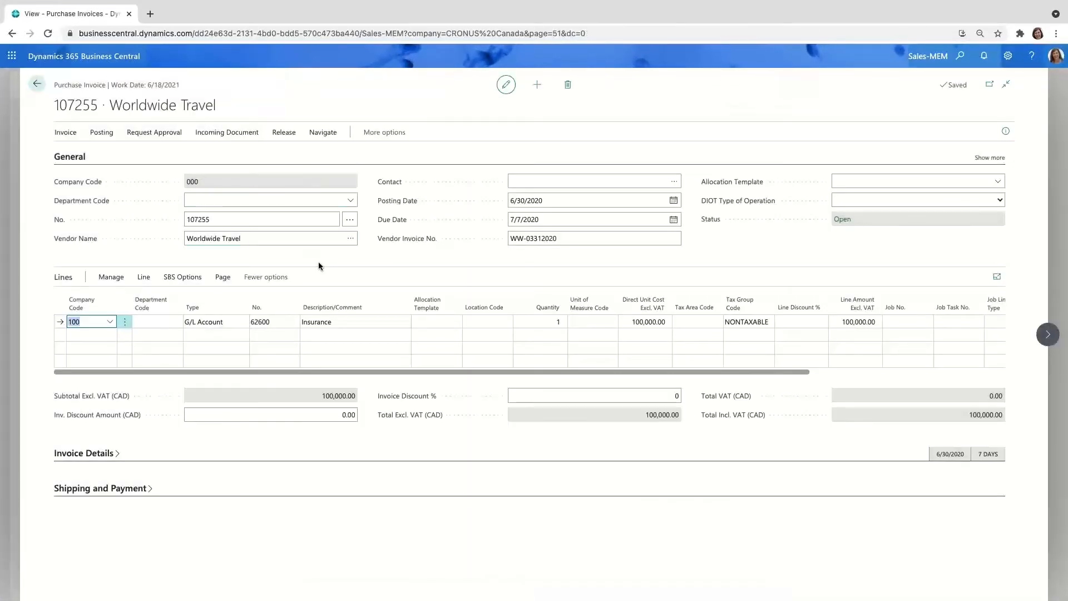
Step: Set the Insurance line's company code to 000 and assign it the INSURANCE allocation template
{"action": "type", "text": "000"}
{"action": "key", "text": "Tab"}
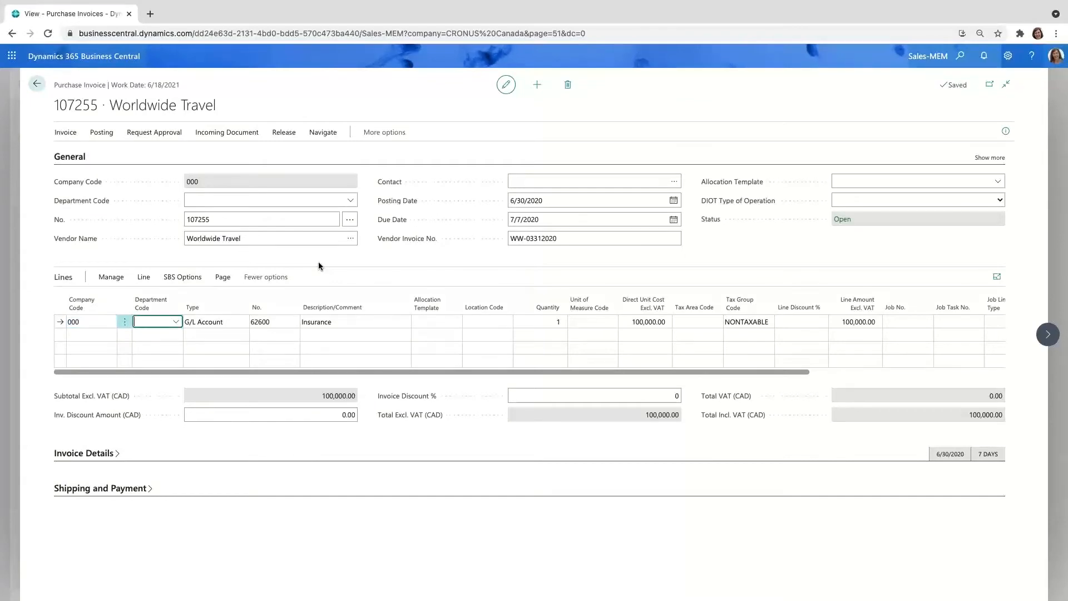
{"action": "left_click", "coordinate": [446, 322]}
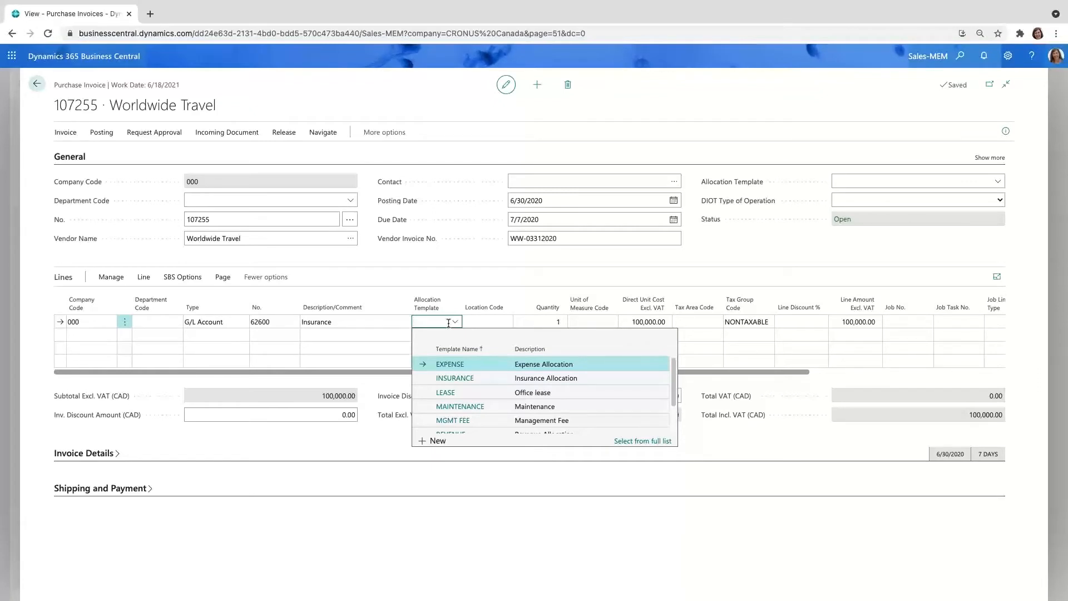
{"action": "left_click", "coordinate": [445, 380]}
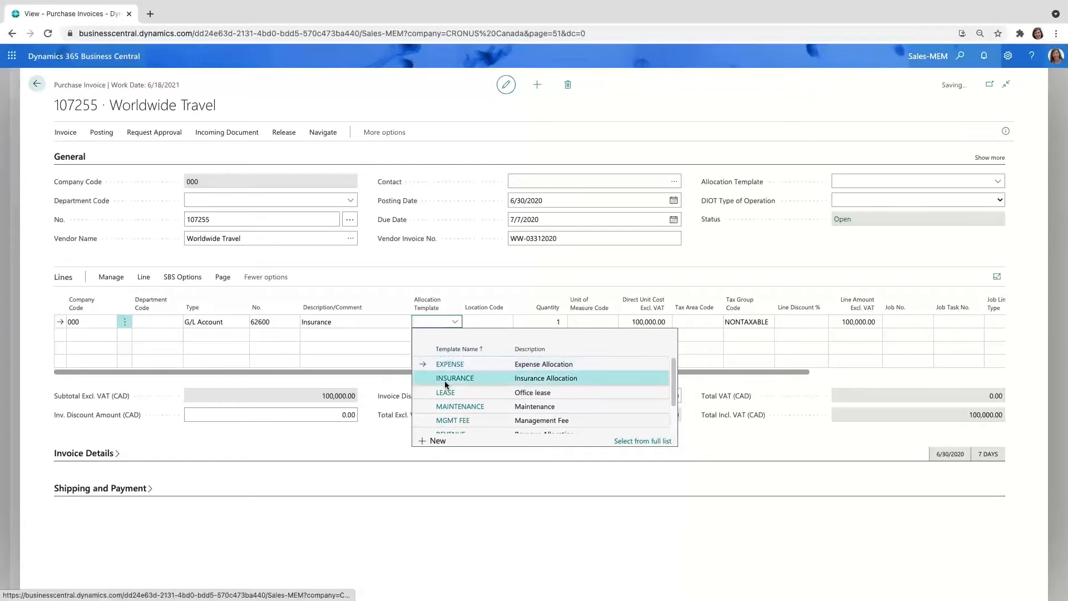
Step: Show the line's MEM allocation details, review the split by company and department, and close them
{"action": "left_click", "coordinate": [145, 277]}
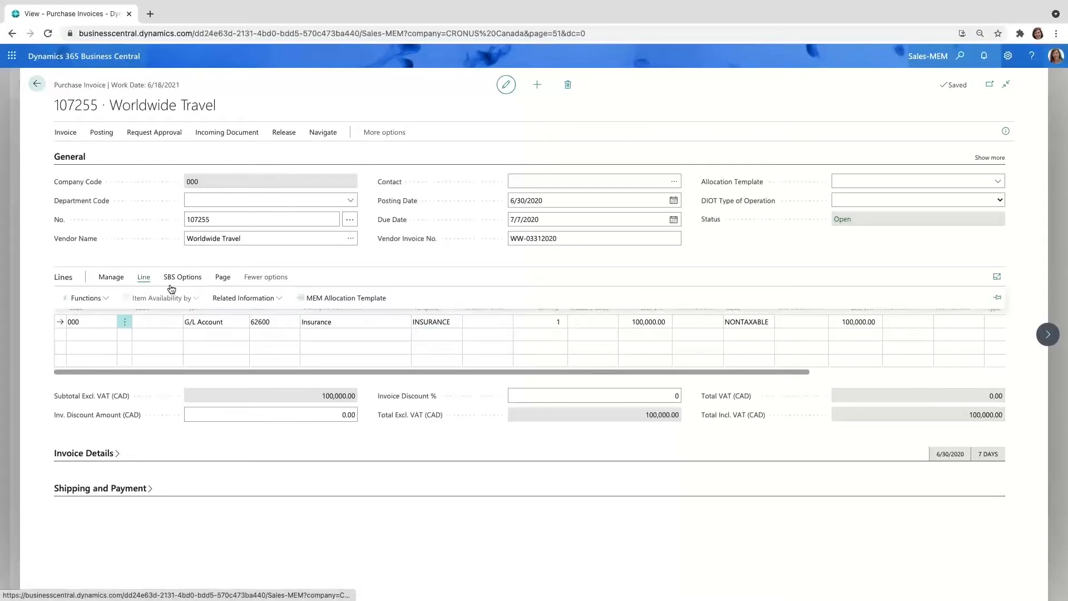
{"action": "left_click", "coordinate": [348, 300]}
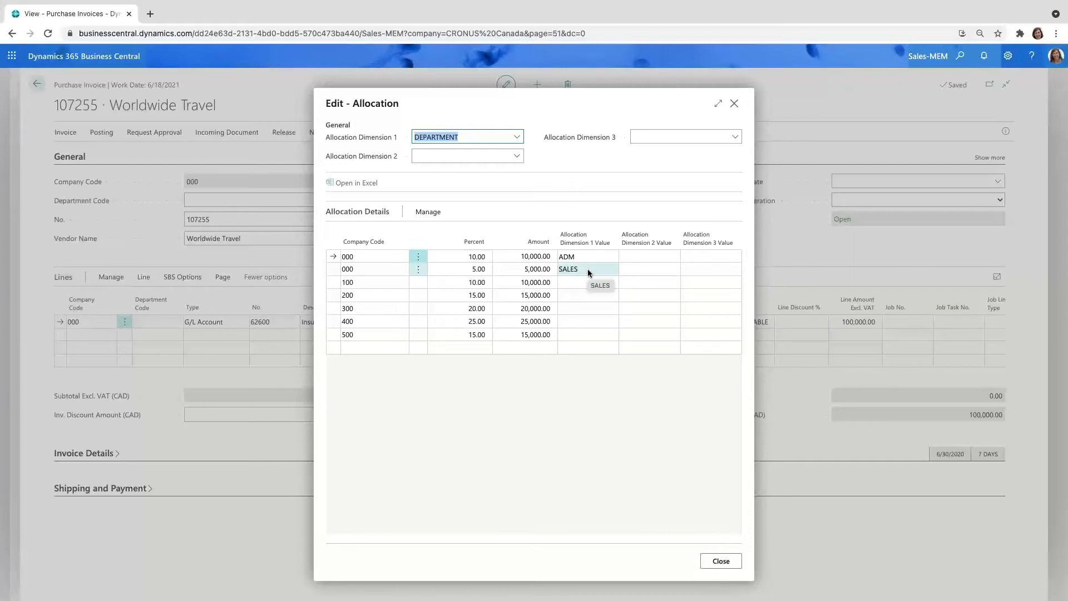
{"action": "left_click", "coordinate": [725, 563]}
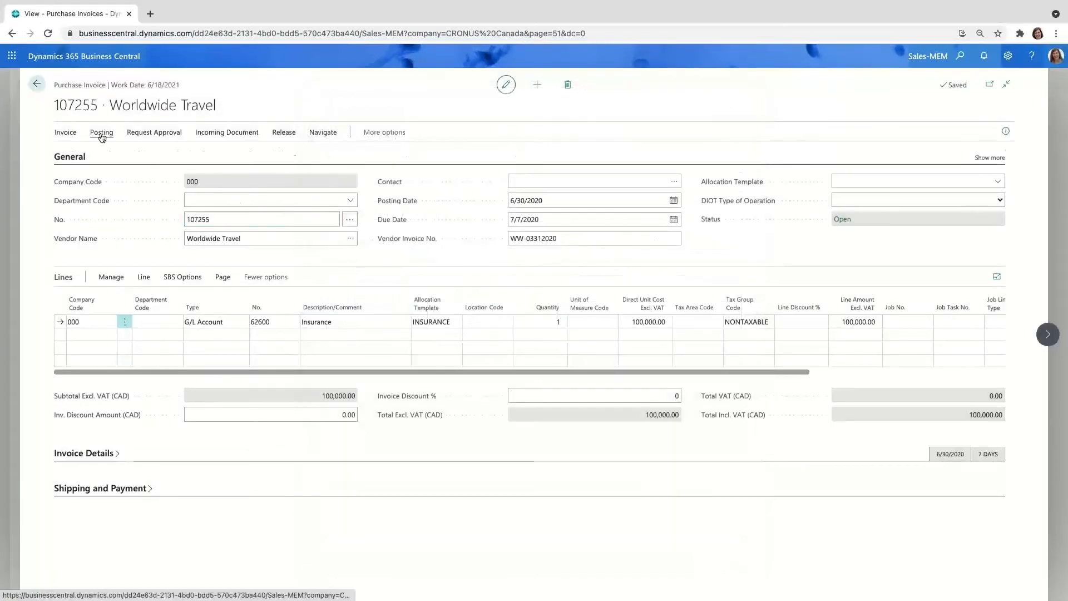
Step: Preview the posting of the allocated invoice, examine its G/L entries across all companies, and return to the invoice
{"action": "left_click", "coordinate": [101, 133]}
{"action": "left_click", "coordinate": [199, 149]}
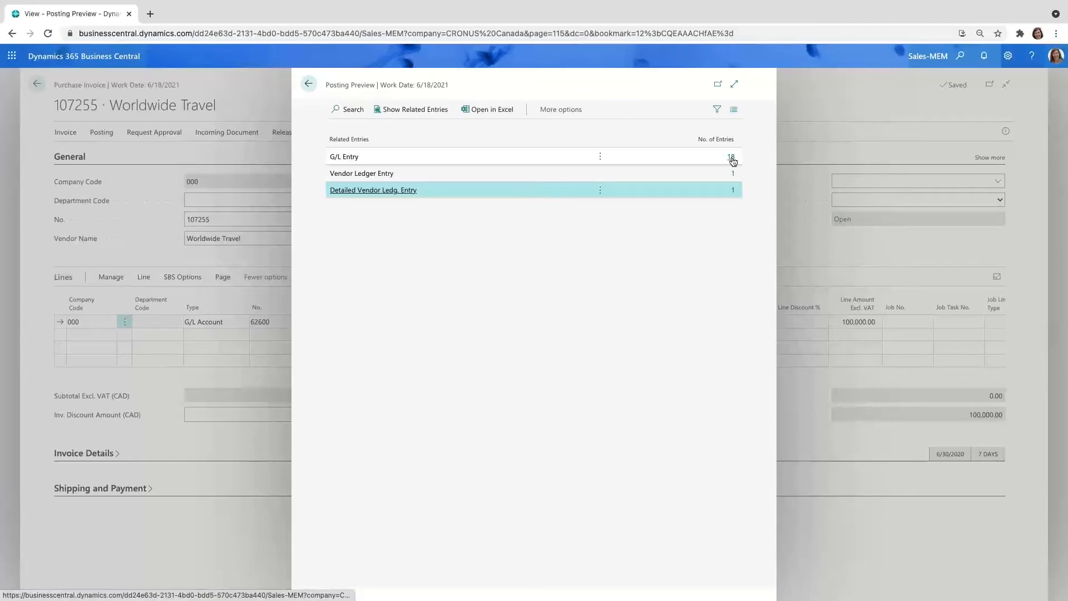
{"action": "left_click", "coordinate": [732, 158]}
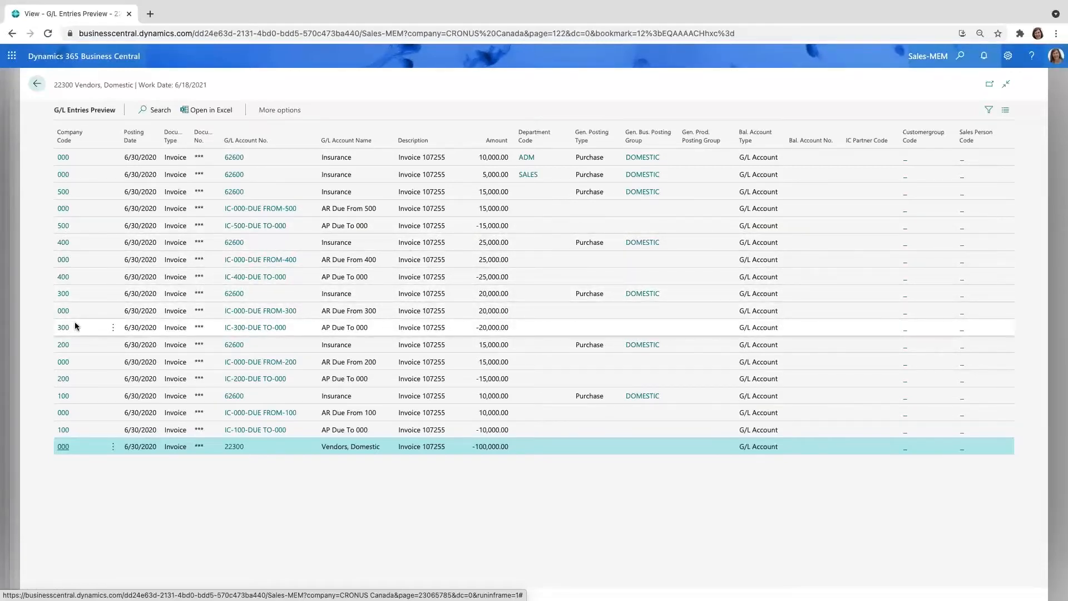
{"action": "left_click", "coordinate": [37, 85]}
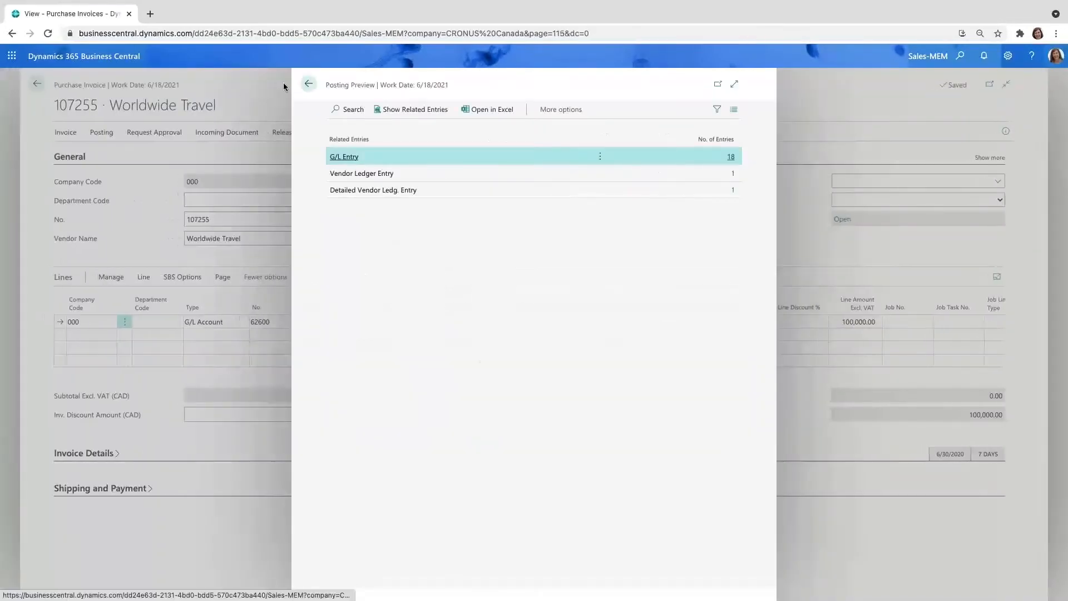
{"action": "left_click", "coordinate": [306, 85]}
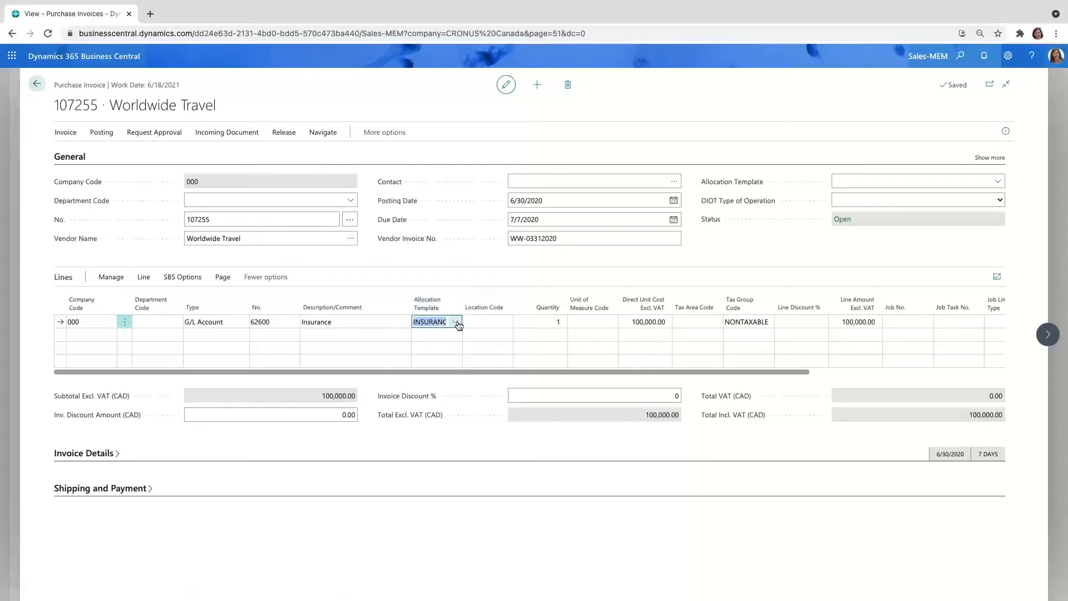
Step: Review the allocation templates available for the Insurance line, keep INSURANCE, and exit the invoice without posting it
{"action": "left_click", "coordinate": [456, 323]}
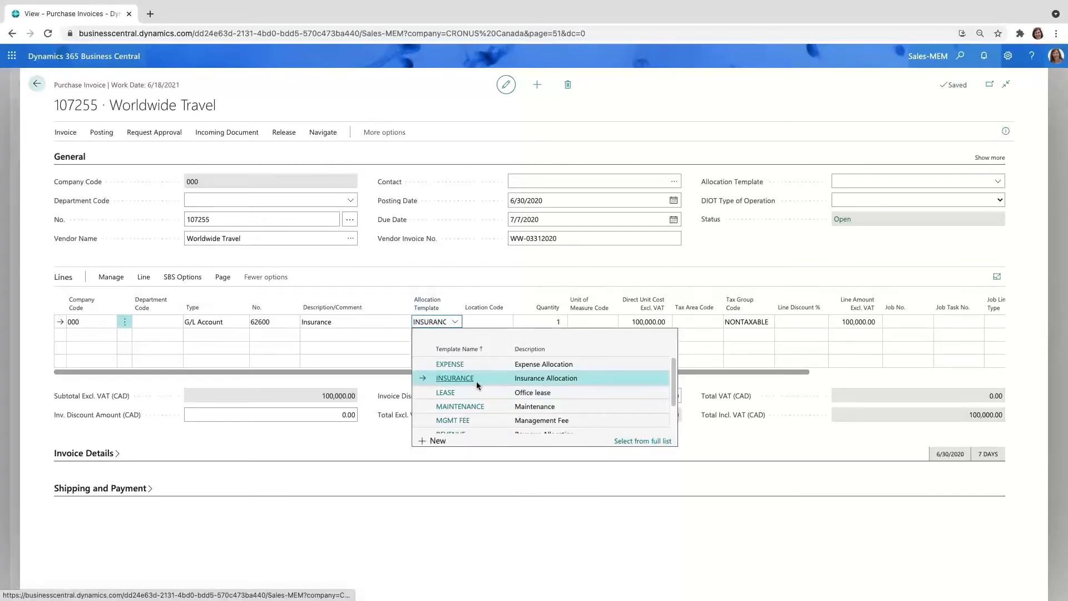
{"action": "scroll", "coordinate": [476, 381], "scroll_direction": "down", "scroll_amount": 2}
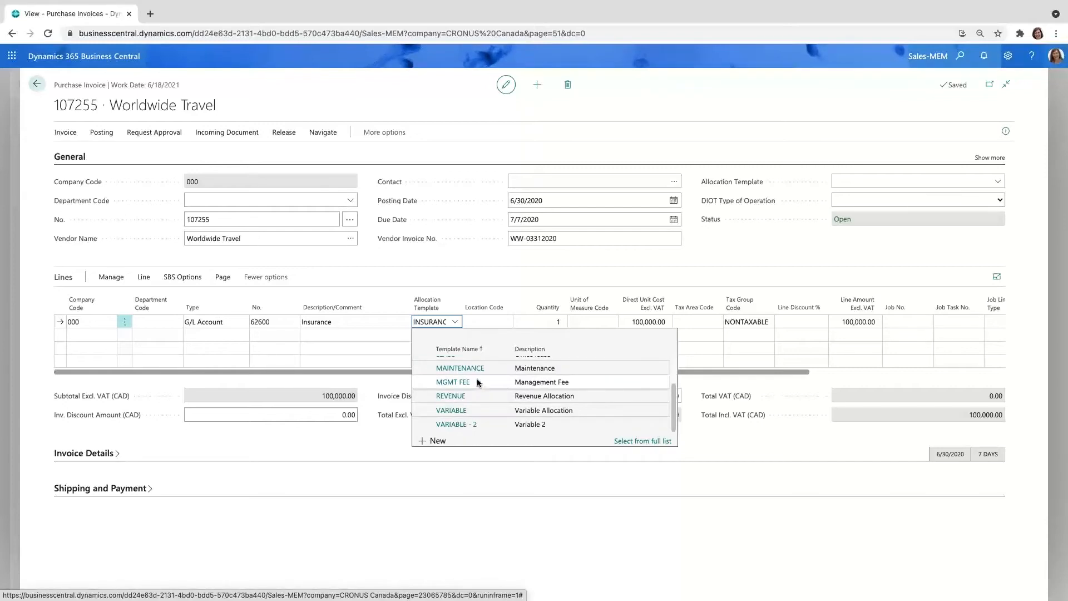
{"action": "scroll", "coordinate": [477, 382], "scroll_direction": "up", "scroll_amount": 1}
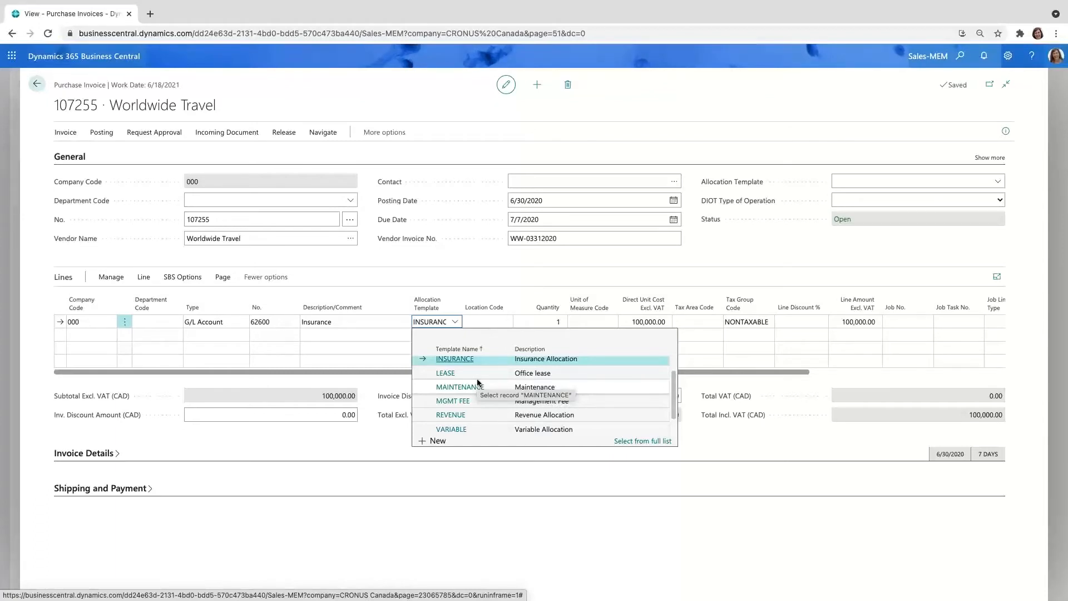
{"action": "left_click", "coordinate": [378, 257]}
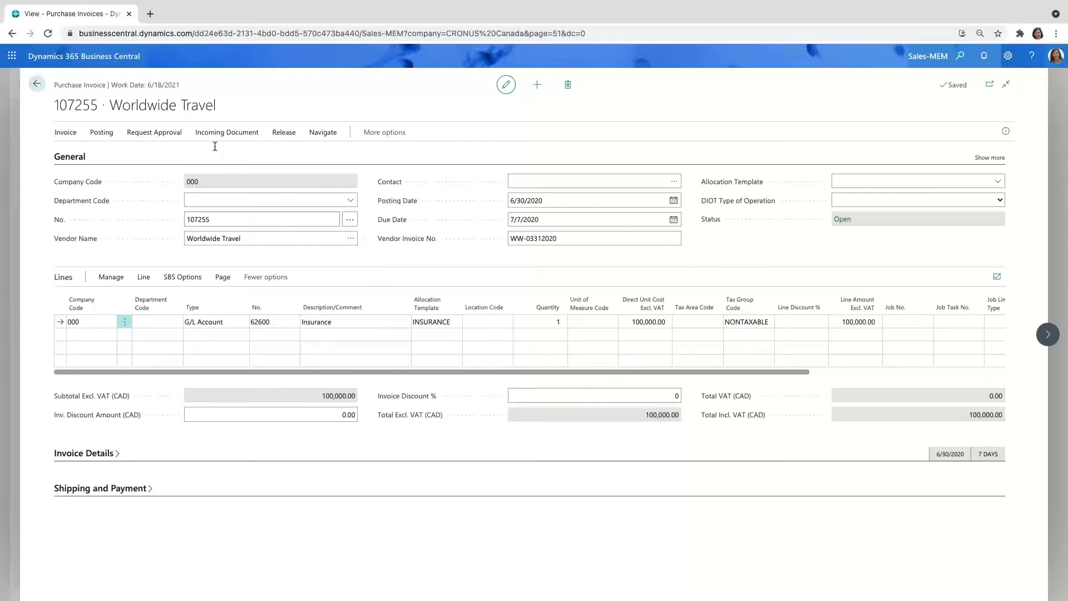
{"action": "left_click", "coordinate": [42, 87]}
{"action": "left_click", "coordinate": [566, 356]}
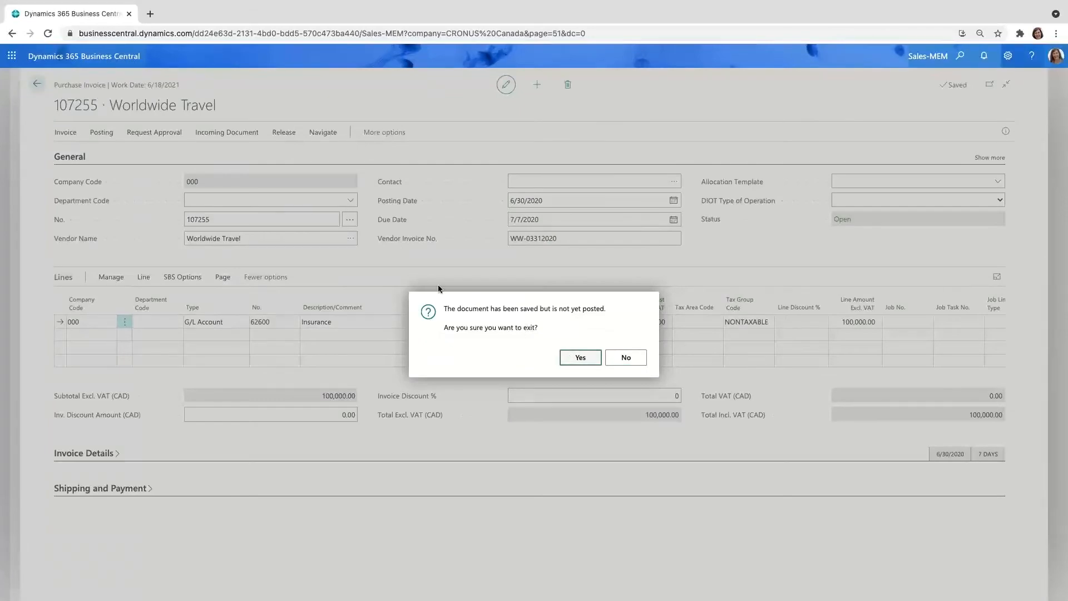
Step: Leave the purchase invoices list and open the Payment Journals page
{"action": "left_click", "coordinate": [40, 88]}
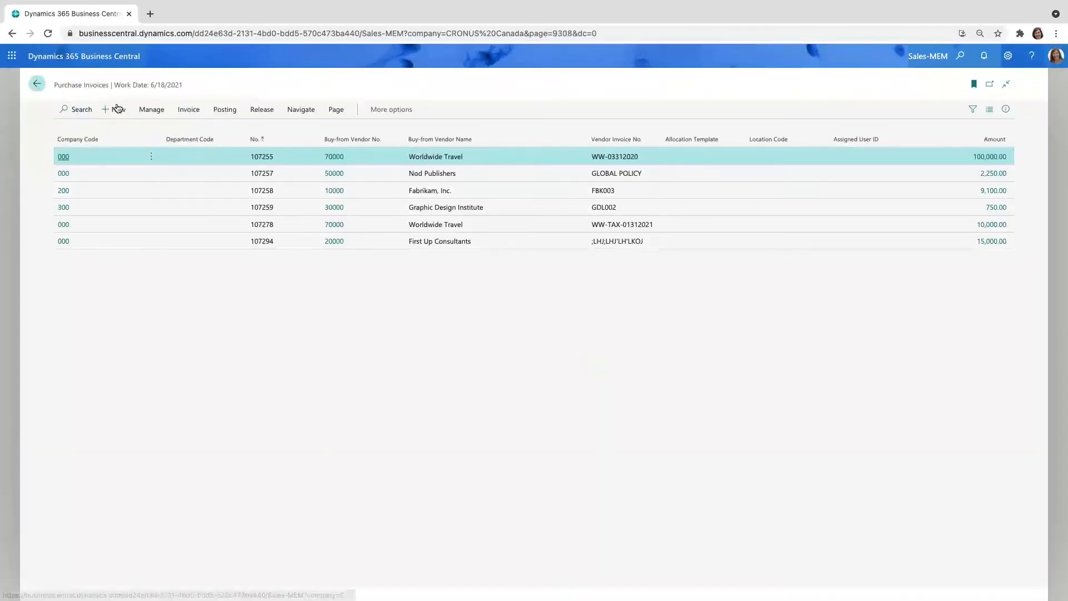
{"action": "left_click", "coordinate": [960, 56]}
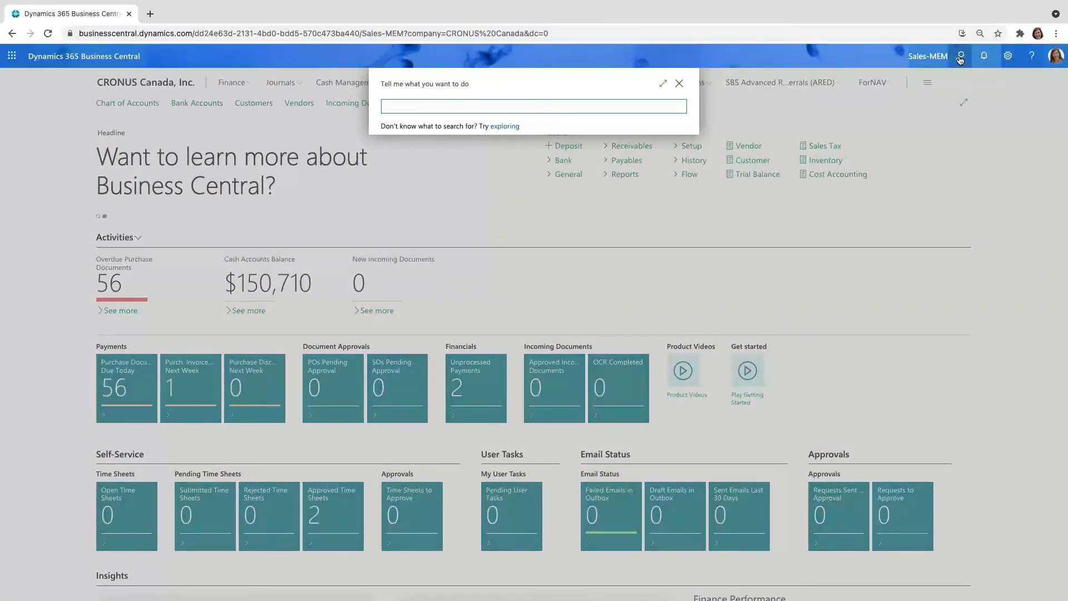
{"action": "type", "text": "pay jour"}
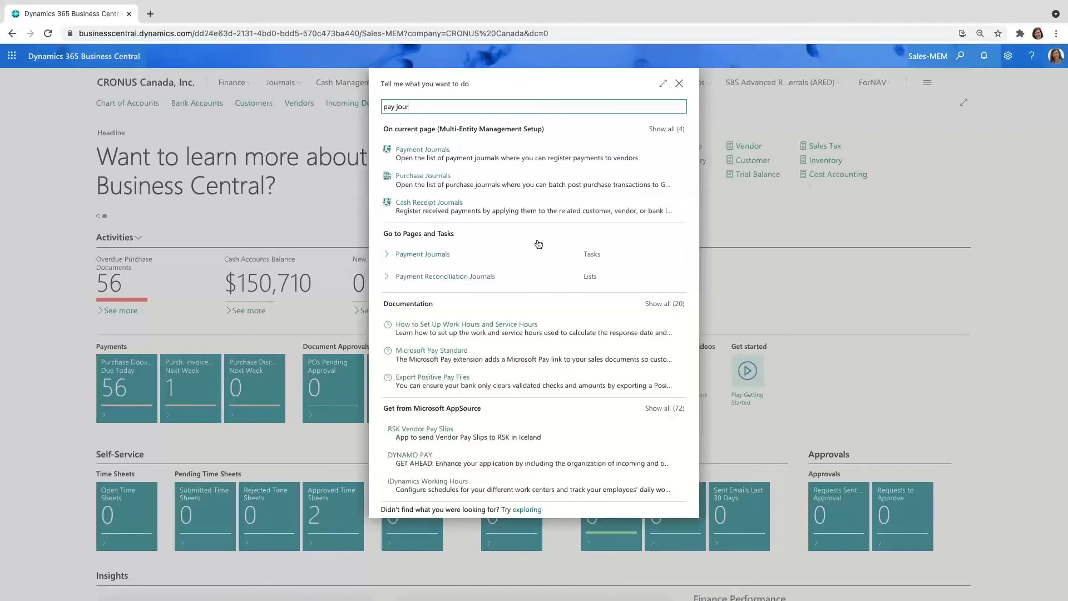
{"action": "left_click", "coordinate": [422, 255]}
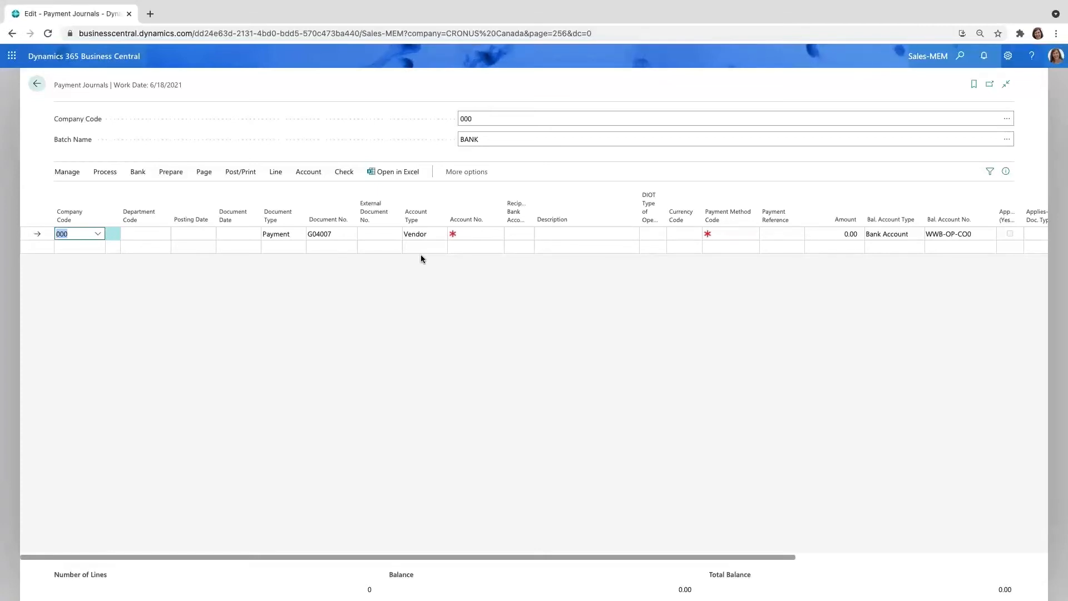
Step: Run MEM Suggest Vendor Payments for the BANK batch with the suggested vendor payment filter set to companies 000, 100 and 200
{"action": "left_click", "coordinate": [173, 176]}
{"action": "left_click", "coordinate": [124, 195]}
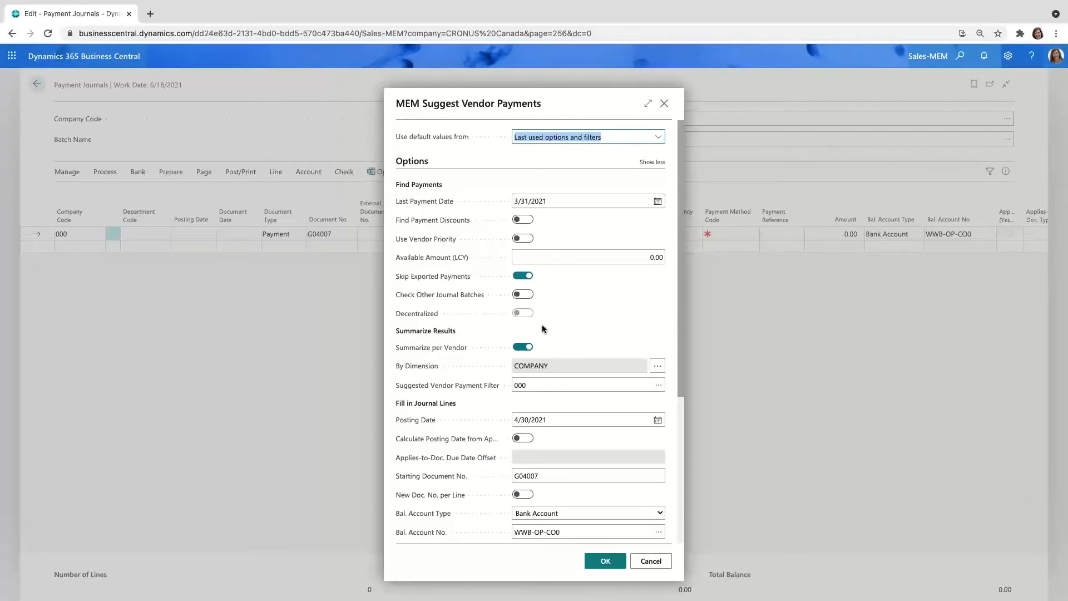
{"action": "left_click", "coordinate": [659, 386]}
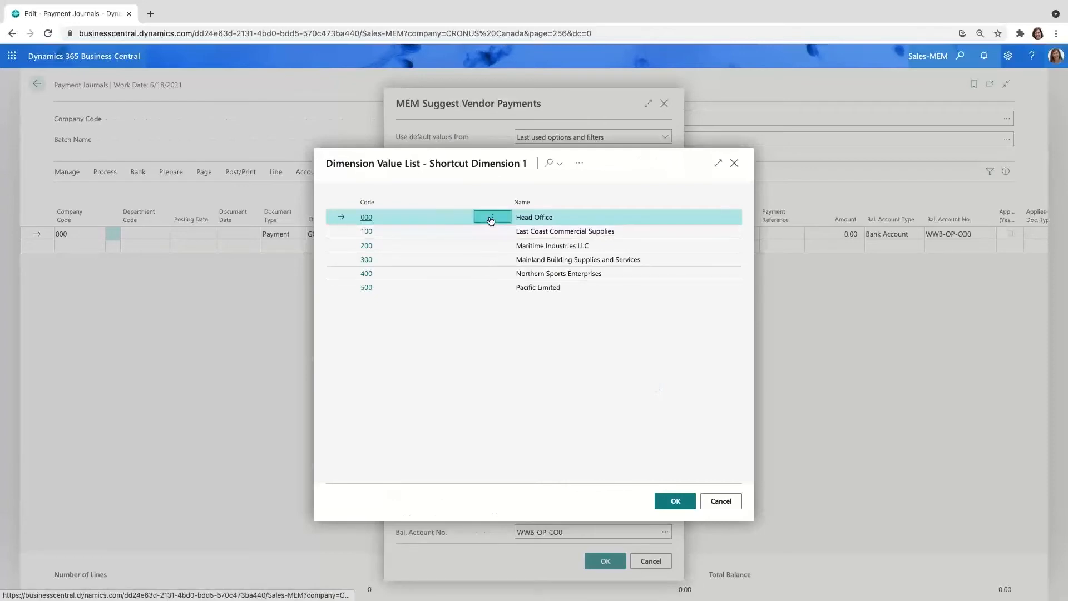
{"action": "left_click", "coordinate": [491, 217]}
{"action": "left_click", "coordinate": [483, 233]}
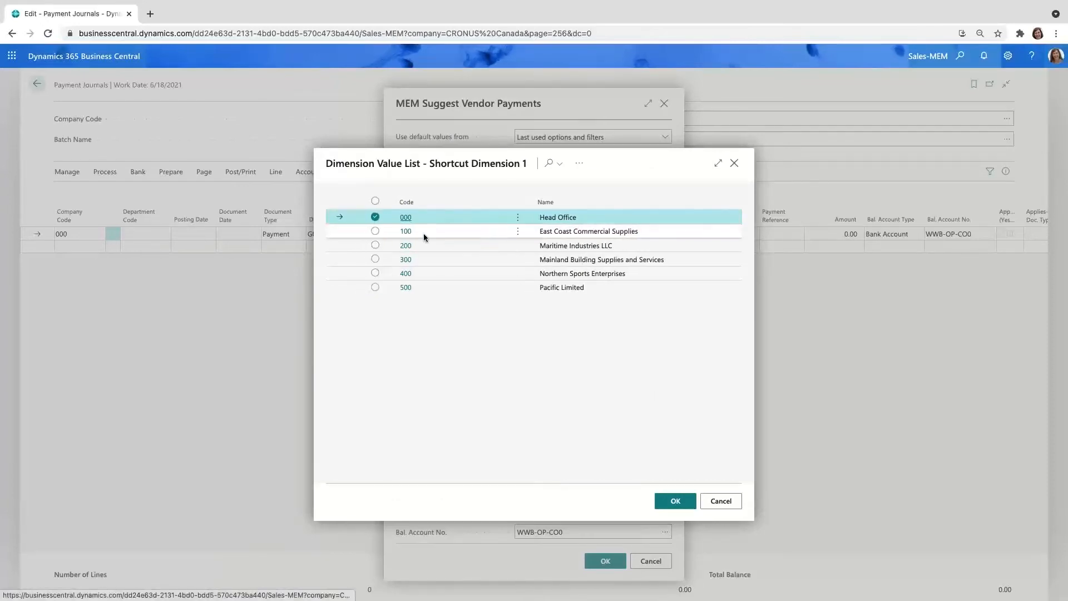
{"action": "left_click", "coordinate": [374, 231]}
{"action": "left_click", "coordinate": [374, 245]}
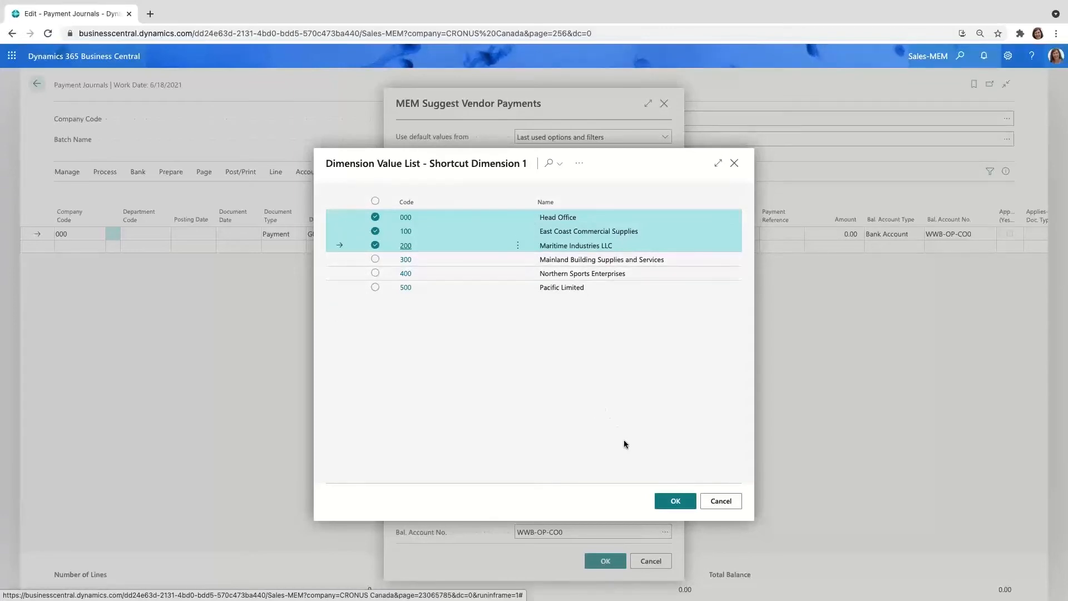
{"action": "left_click", "coordinate": [666, 503]}
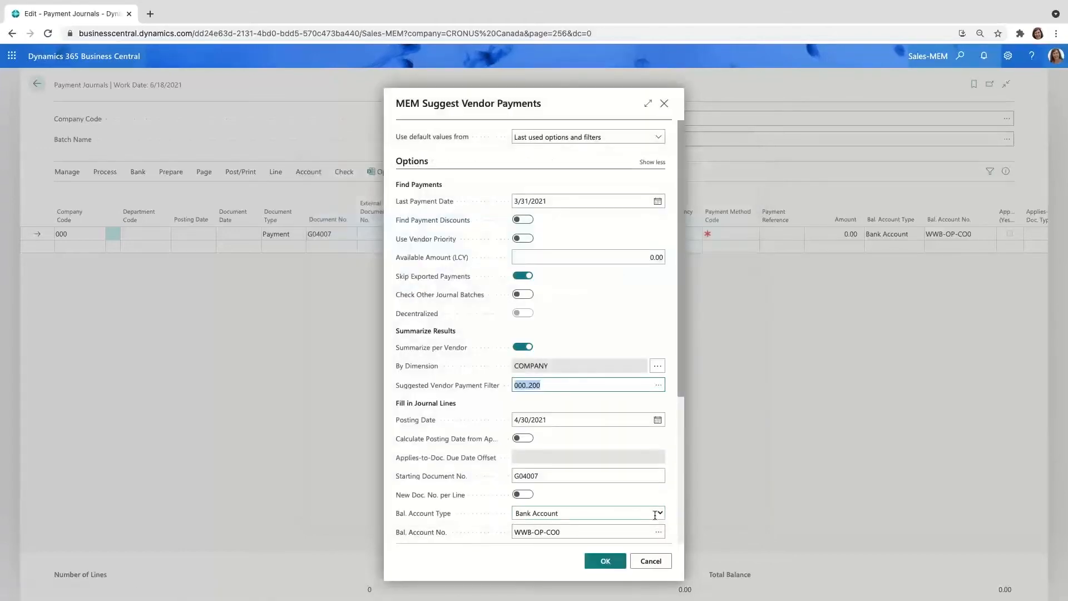
{"action": "left_click", "coordinate": [619, 563]}
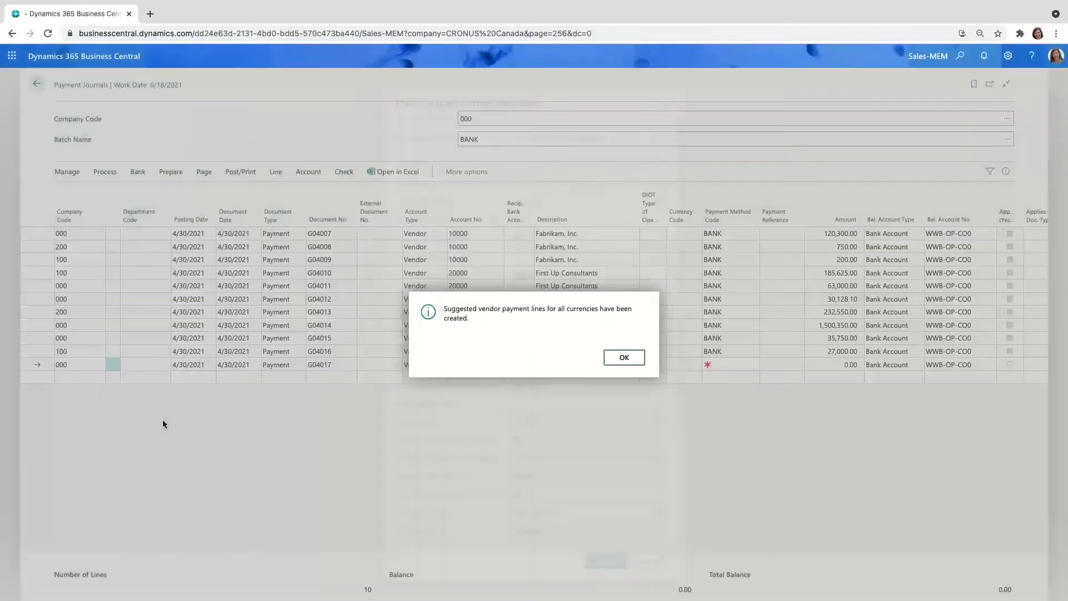
{"action": "left_click", "coordinate": [624, 359]}
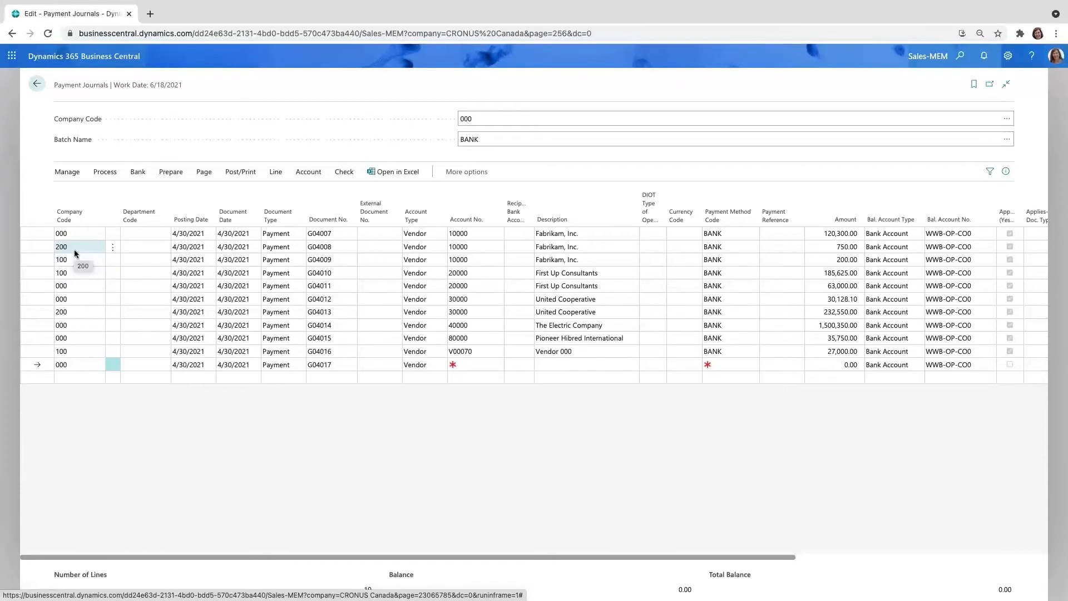
Step: Switch the payment journal's company code to 300 and review that entity's BANK batch lines
{"action": "left_click", "coordinate": [480, 119]}
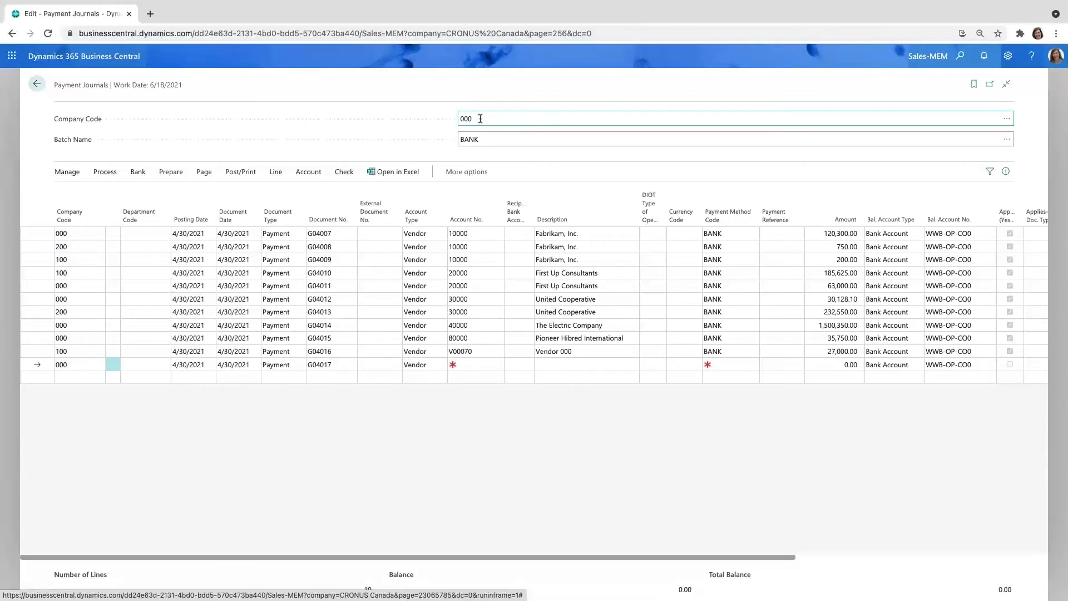
{"action": "type", "text": "300"}
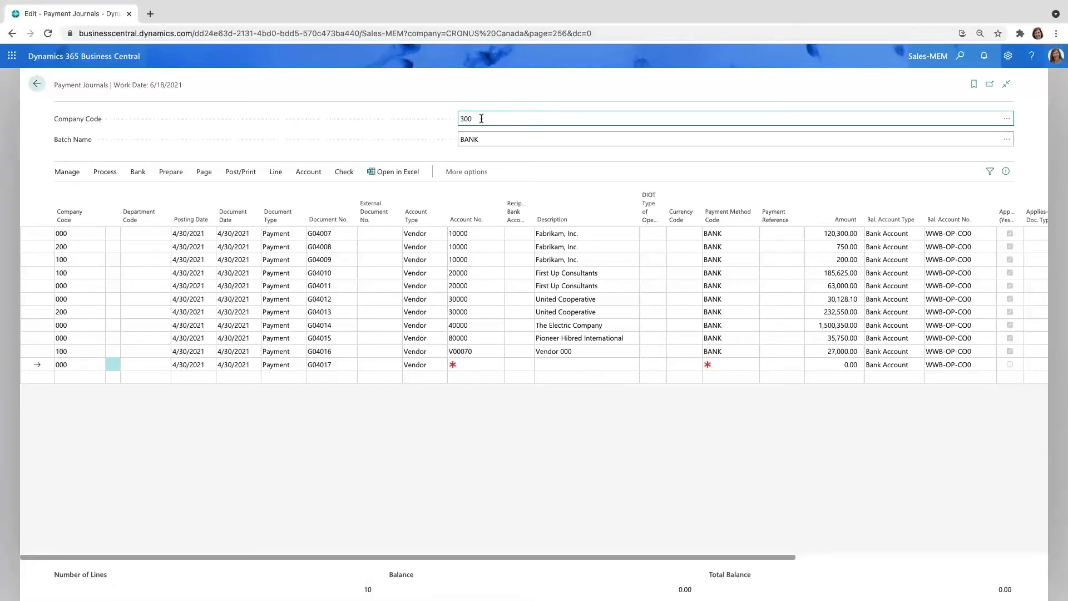
{"action": "key", "text": "Tab"}
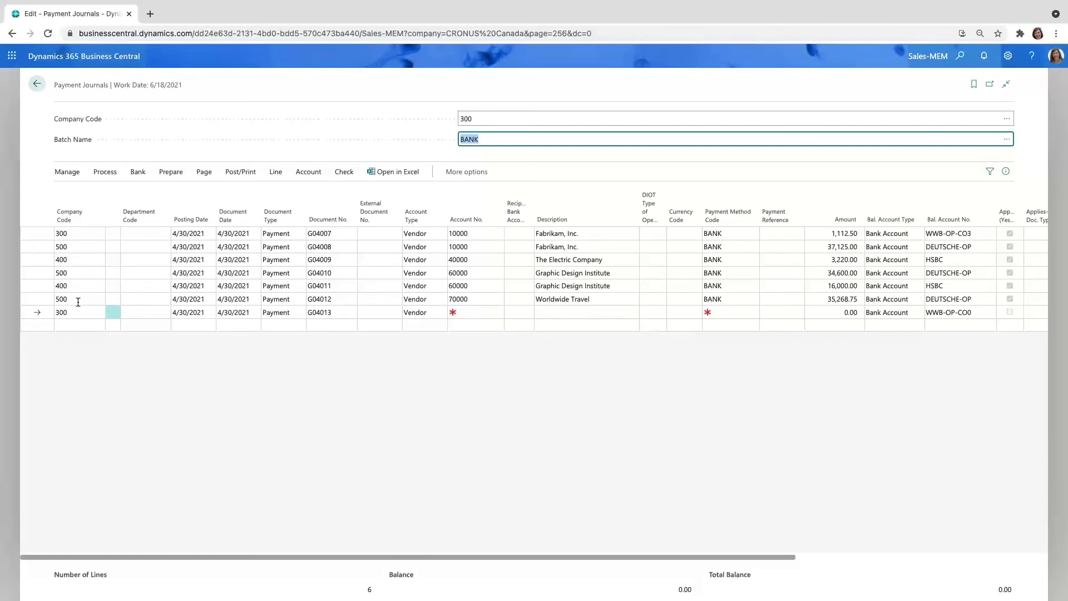
Step: Leave the payment journal and open the Posted Purchase Invoices list
{"action": "left_click", "coordinate": [34, 92]}
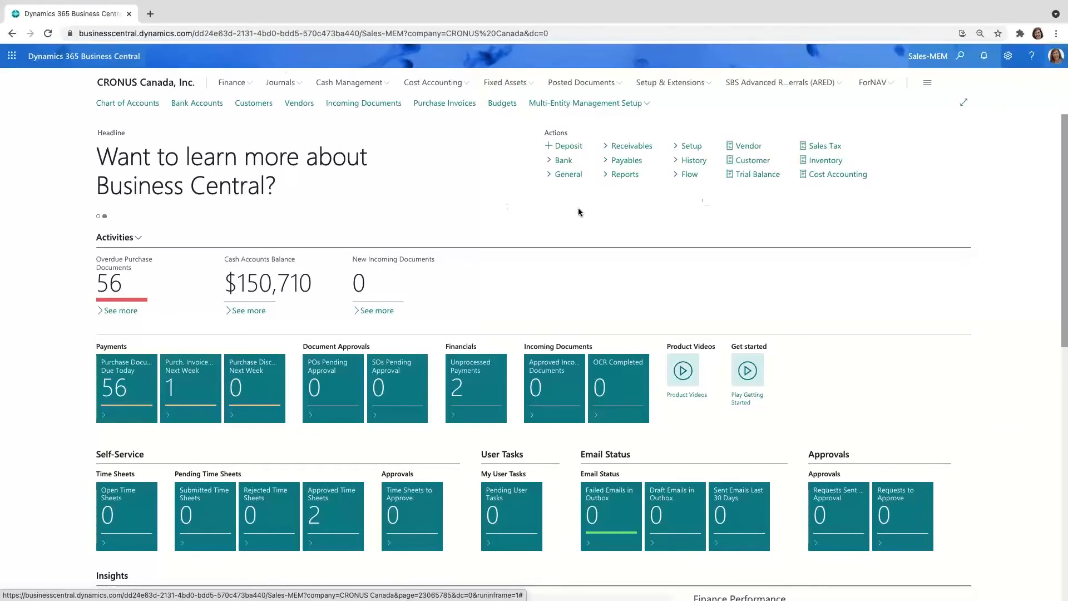
{"action": "left_click", "coordinate": [961, 56]}
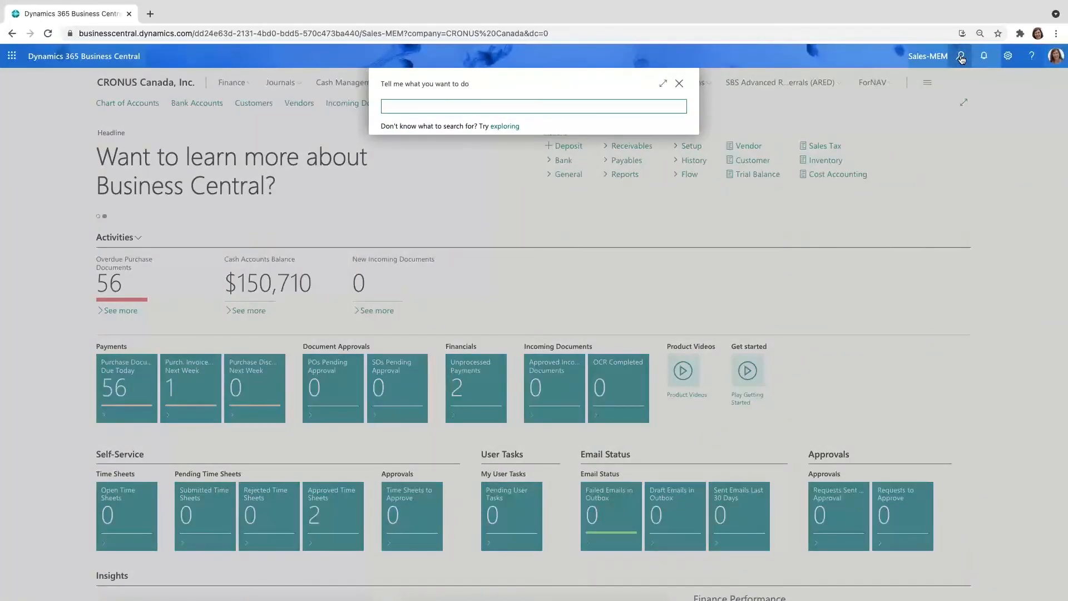
{"action": "type", "text": "pur inv"}
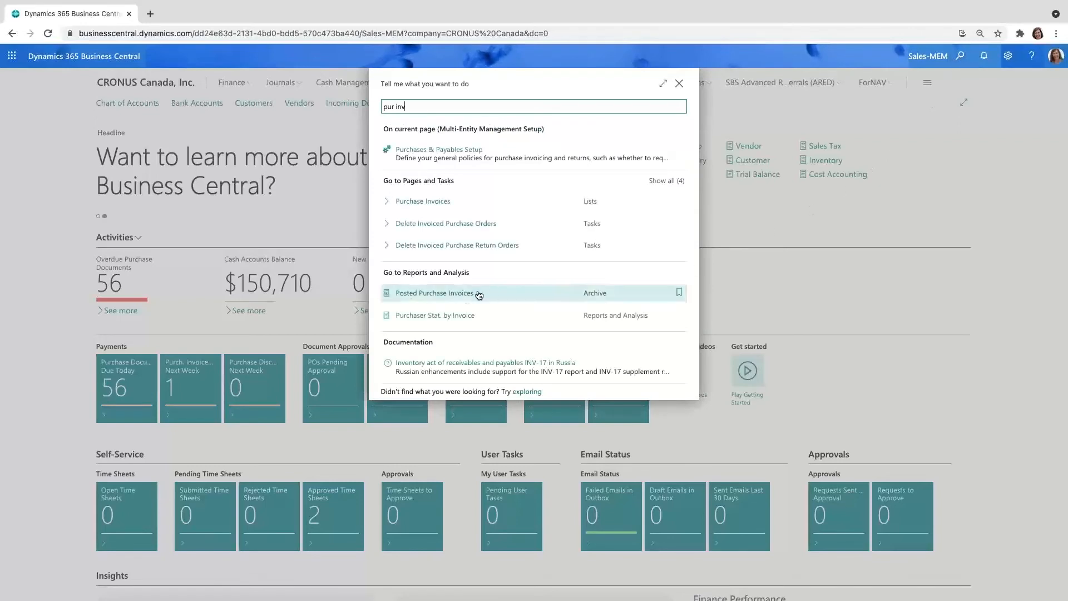
{"action": "left_click", "coordinate": [446, 299]}
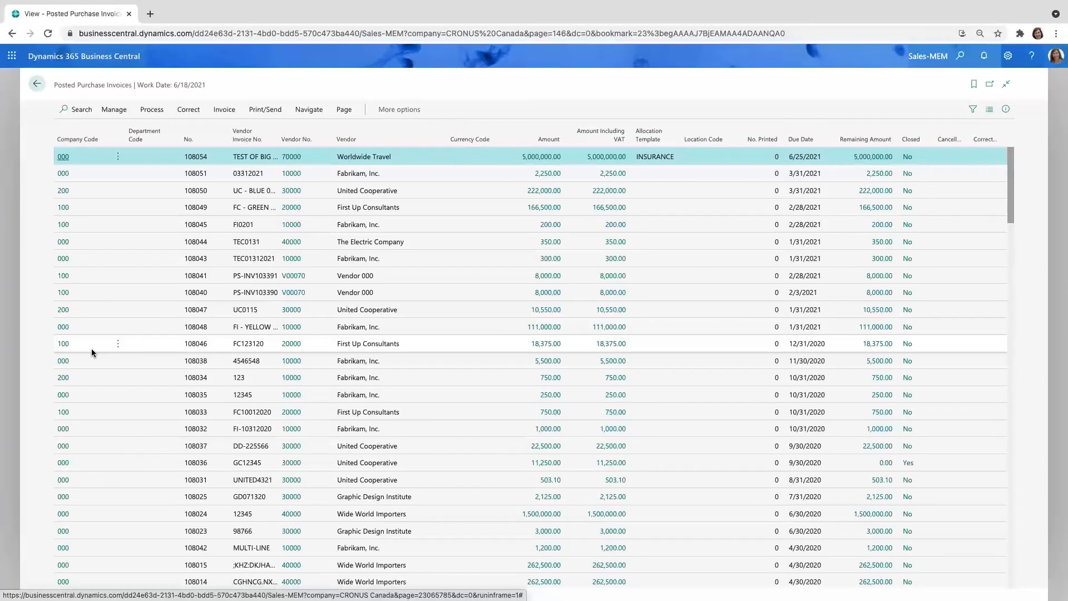
Step: Search the posted purchase invoices for document 108010 and review its entry
{"action": "left_click", "coordinate": [91, 120]}
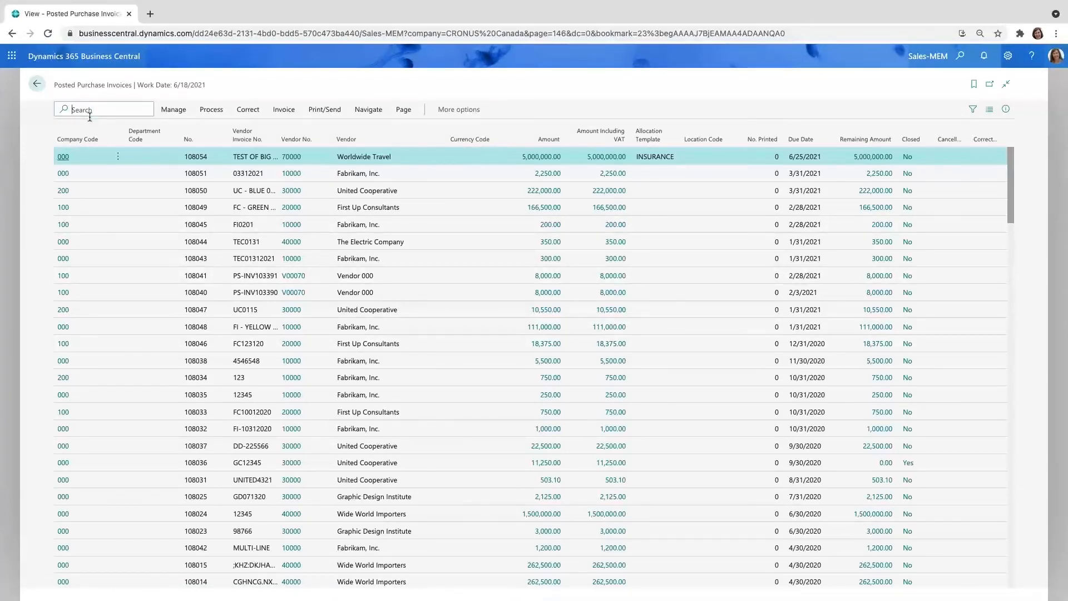
{"action": "type", "text": "108010"}
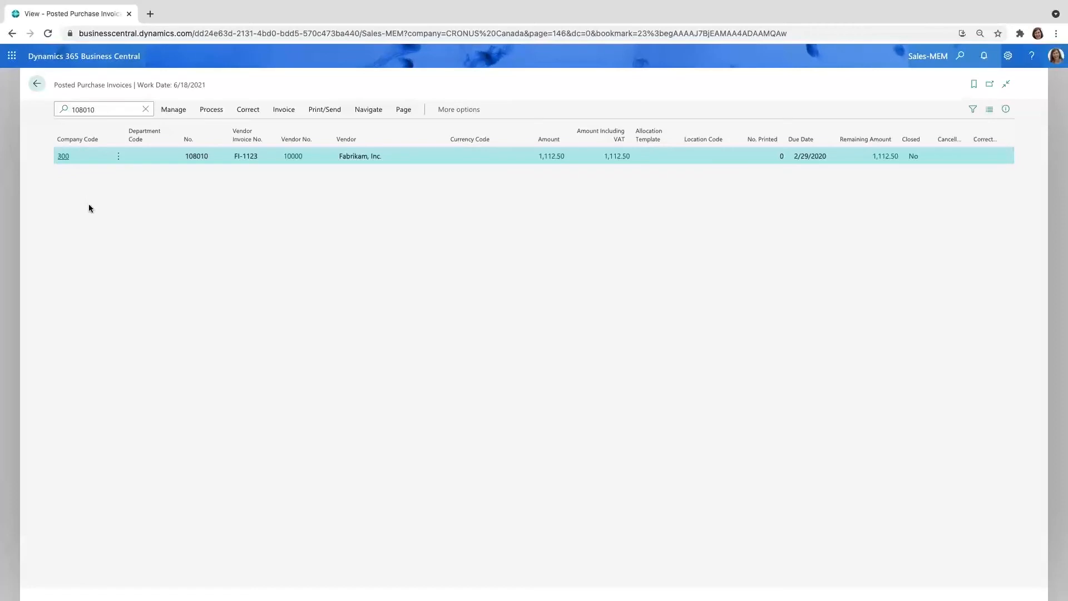
{"action": "left_click", "coordinate": [403, 110]}
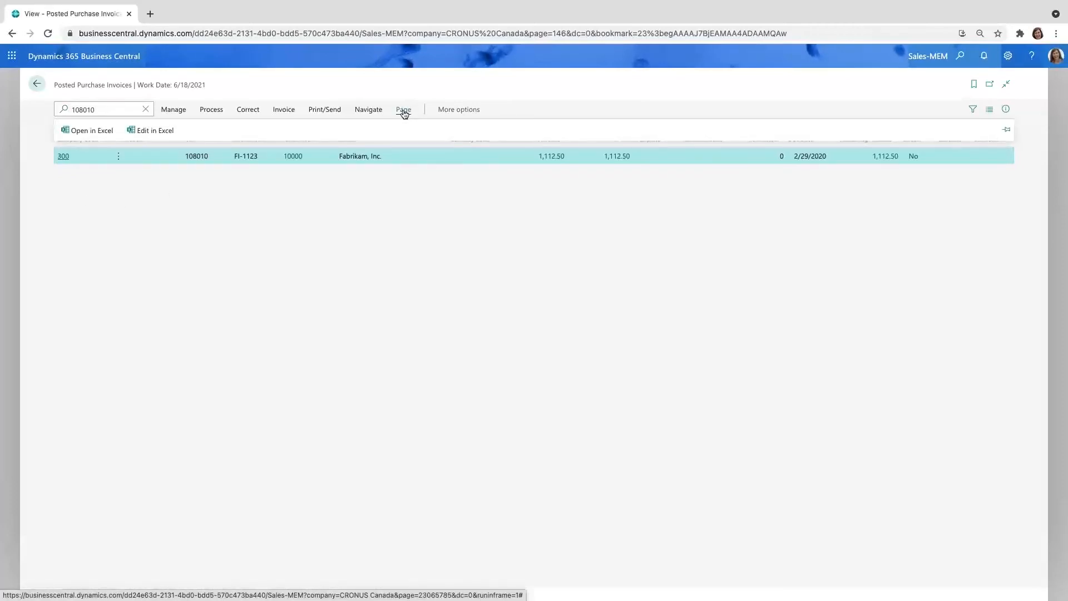
{"action": "left_click", "coordinate": [358, 218]}
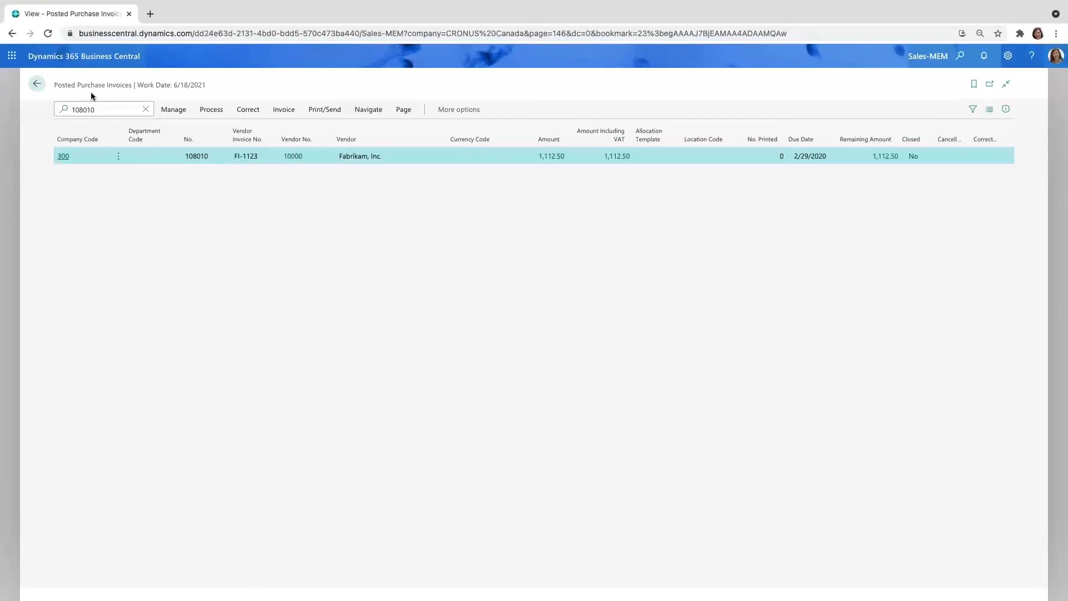
Step: Leave the posted invoices, find the MEM vendor trial balance reports and open MEM Vendor - Trial Balance
{"action": "left_click", "coordinate": [38, 85]}
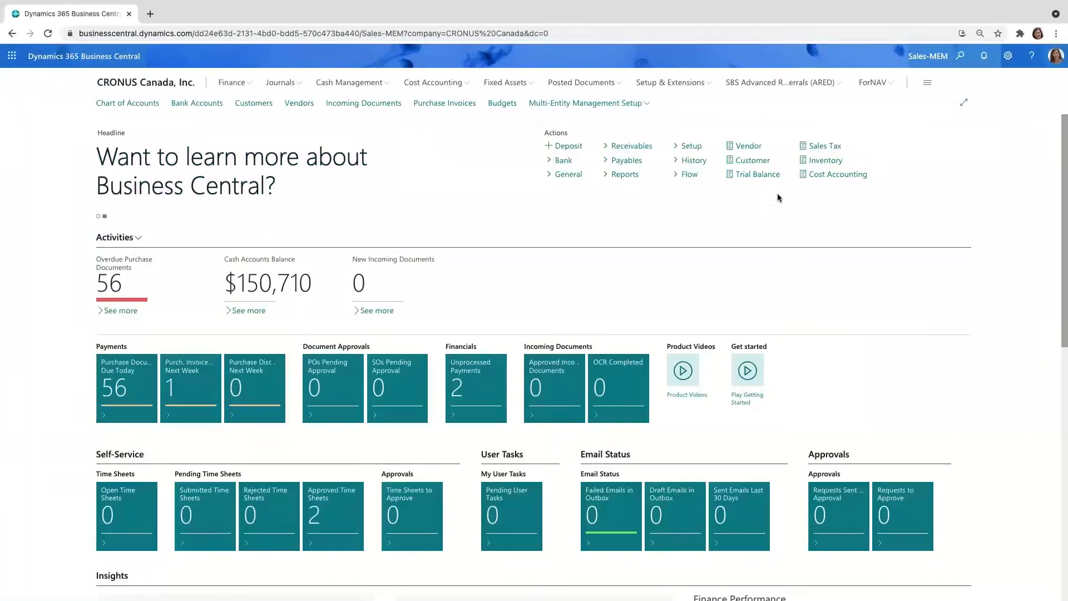
{"action": "left_click", "coordinate": [961, 59]}
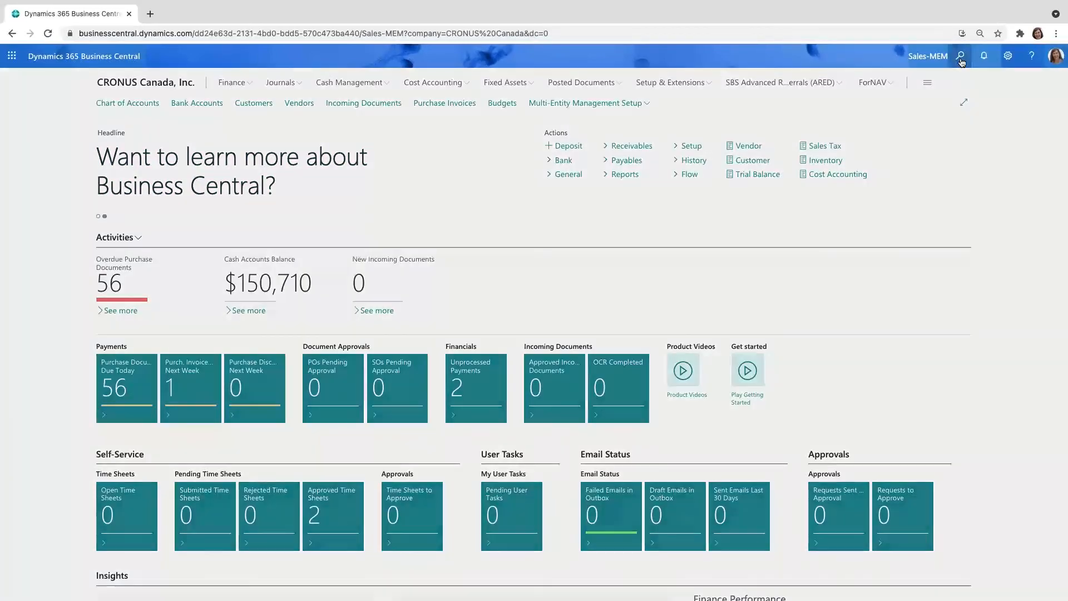
{"action": "type", "text": "mem"}
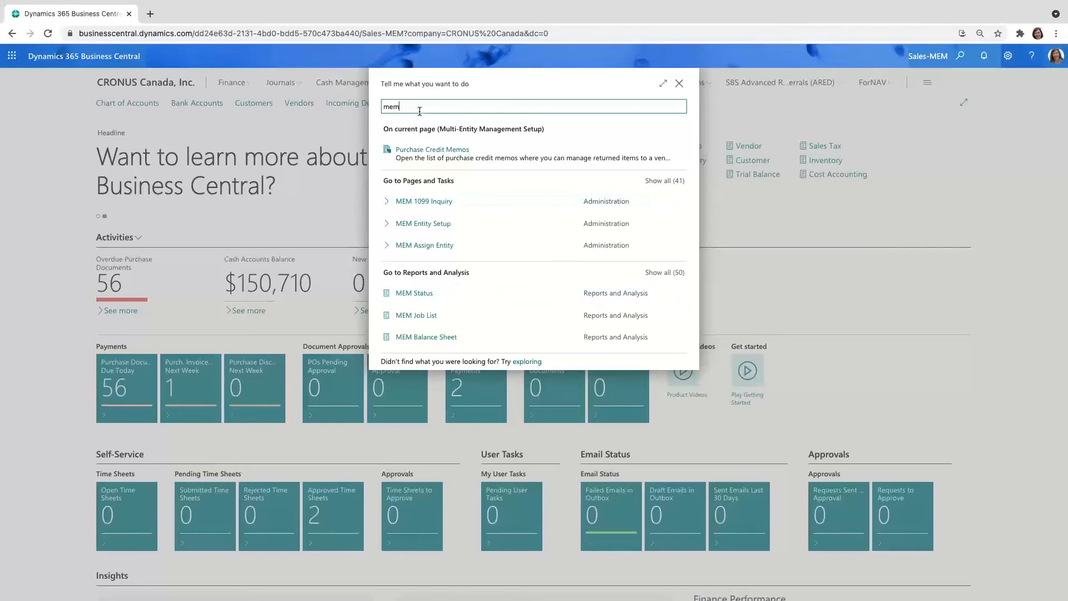
{"action": "type", "text": "vendo"}
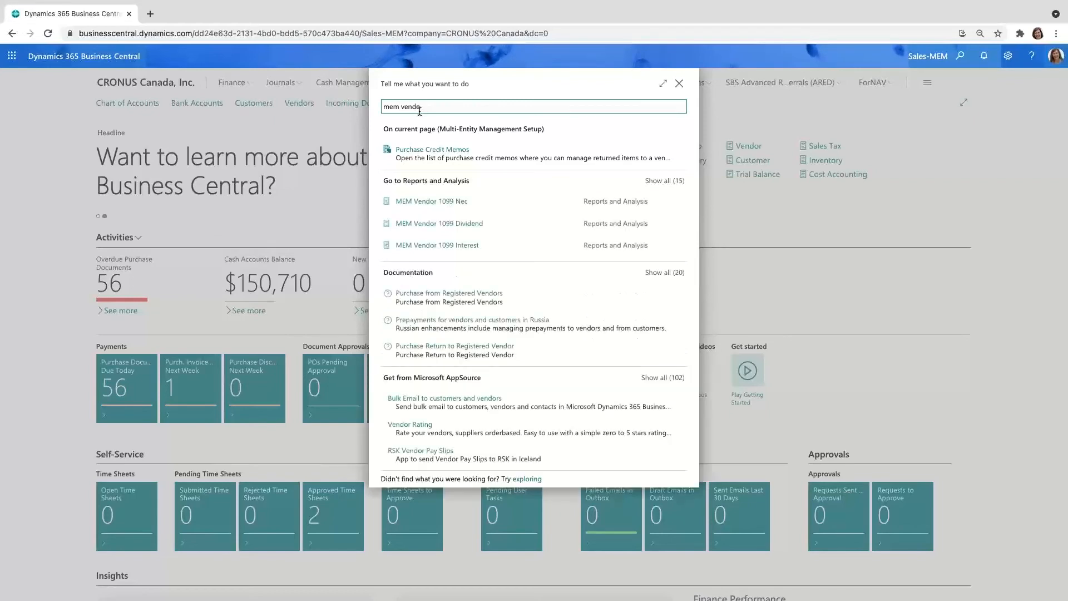
{"action": "type", "text": " trial bal"}
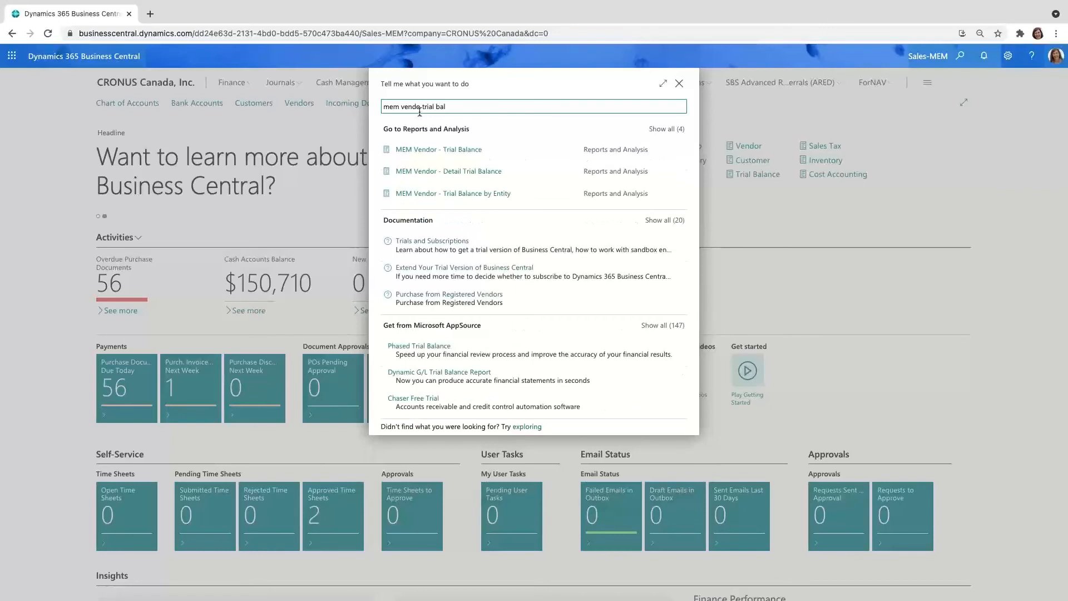
{"action": "left_click", "coordinate": [668, 130]}
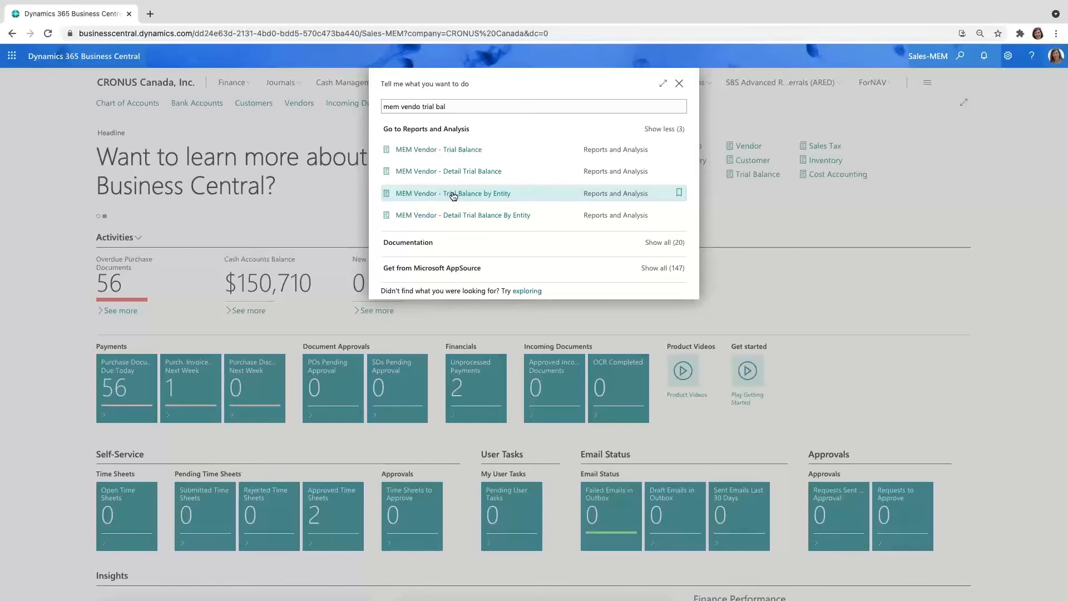
{"action": "left_click", "coordinate": [456, 153]}
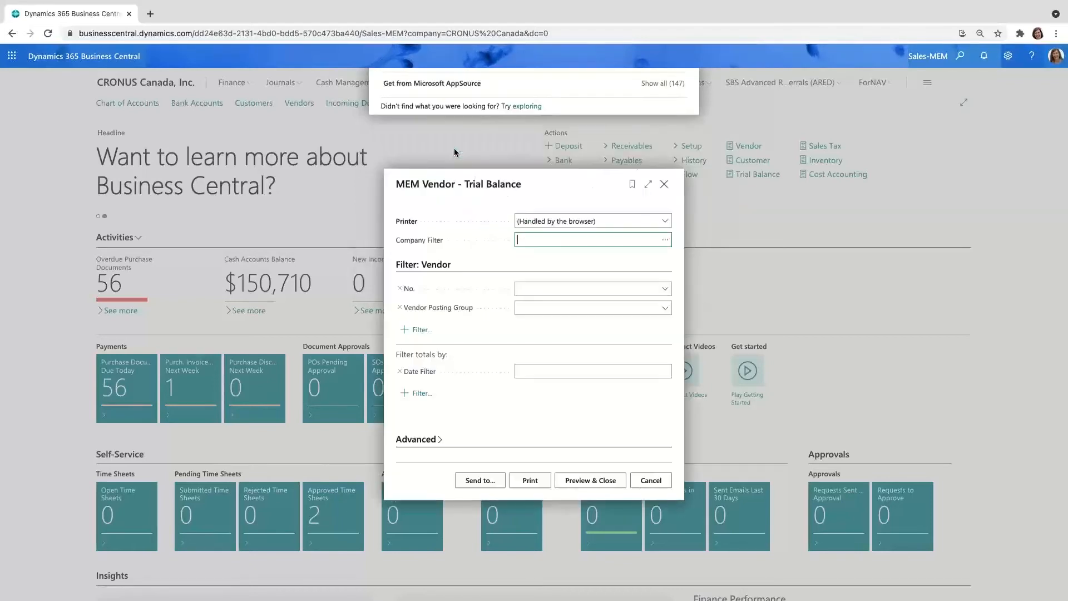
Step: Set the vendor trial balance report's company filter to include all companies
{"action": "left_click", "coordinate": [662, 241]}
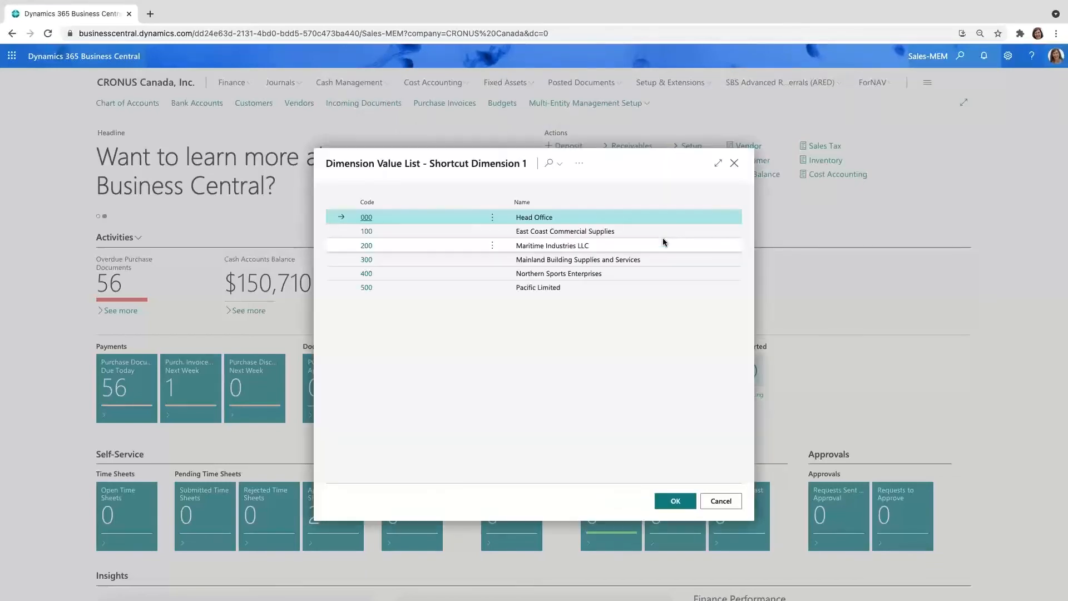
{"action": "left_click", "coordinate": [492, 217]}
{"action": "left_click", "coordinate": [493, 233]}
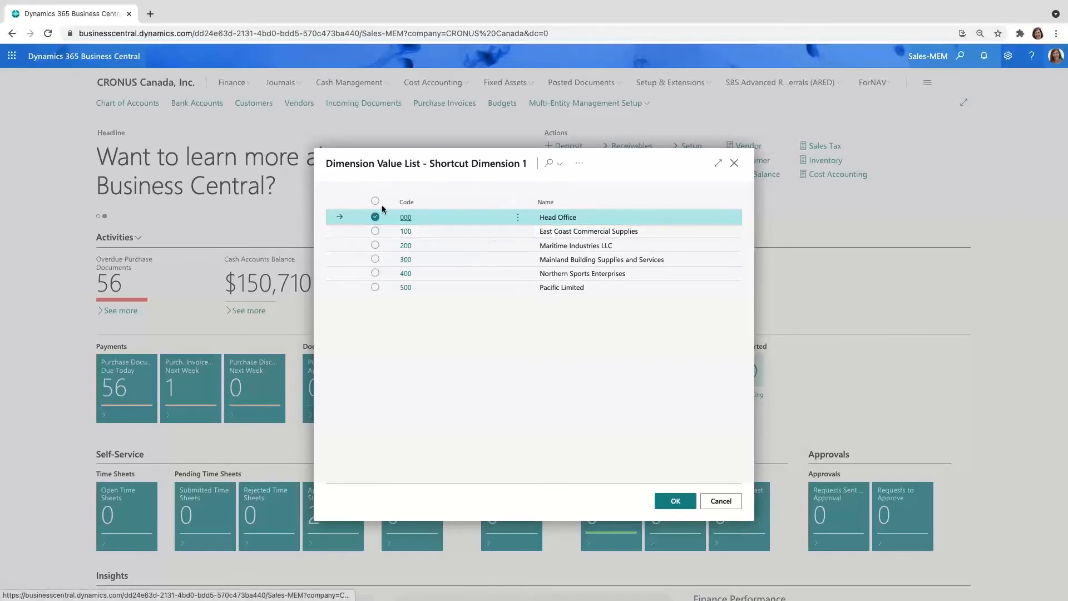
{"action": "left_click", "coordinate": [375, 246]}
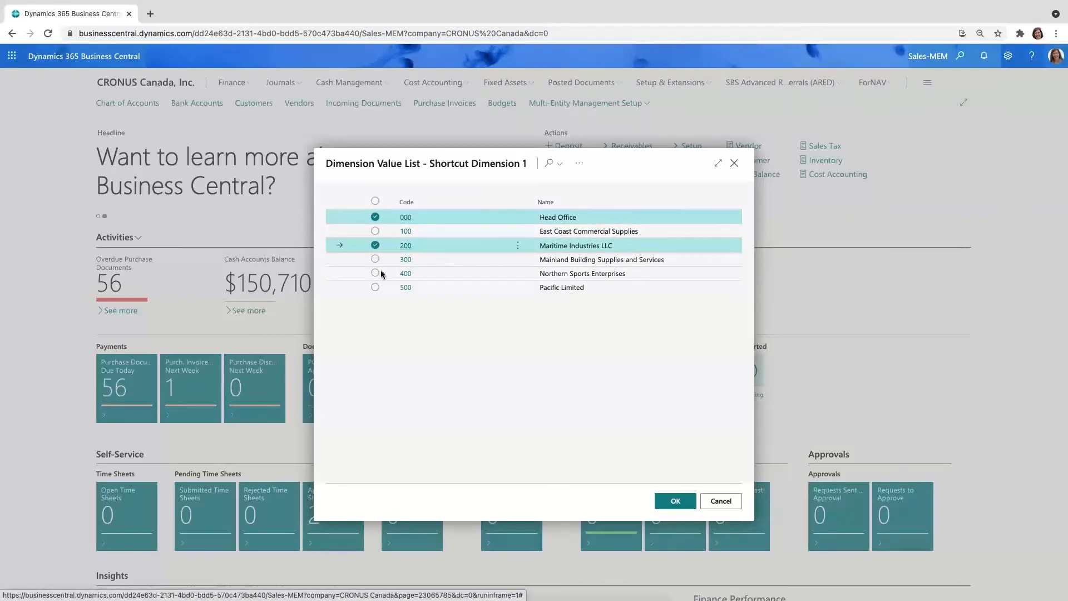
{"action": "left_click", "coordinate": [375, 273]}
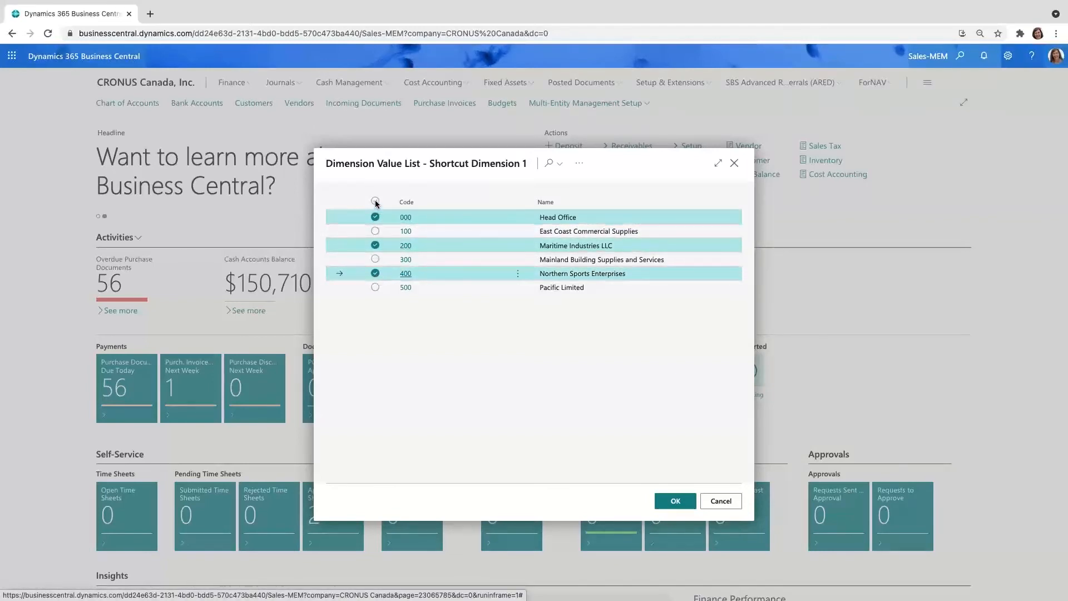
{"action": "left_click", "coordinate": [375, 201]}
{"action": "left_click", "coordinate": [675, 501]}
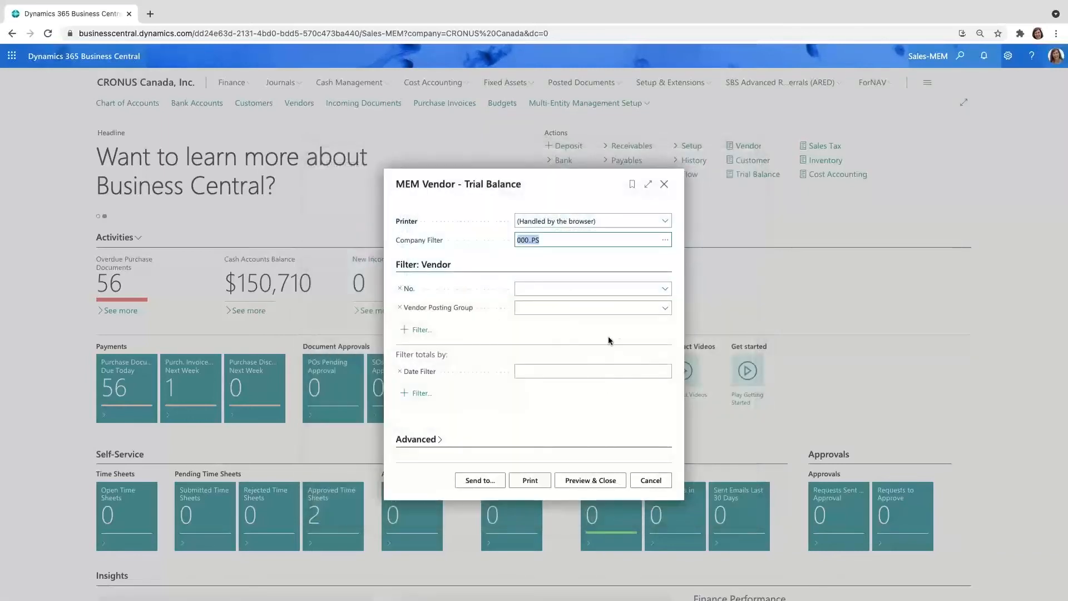
Step: Filter the vendor trial balance to vendor Fabrikam, Inc. and date 06/30/21, preview the report, and close the preview
{"action": "left_click", "coordinate": [666, 289]}
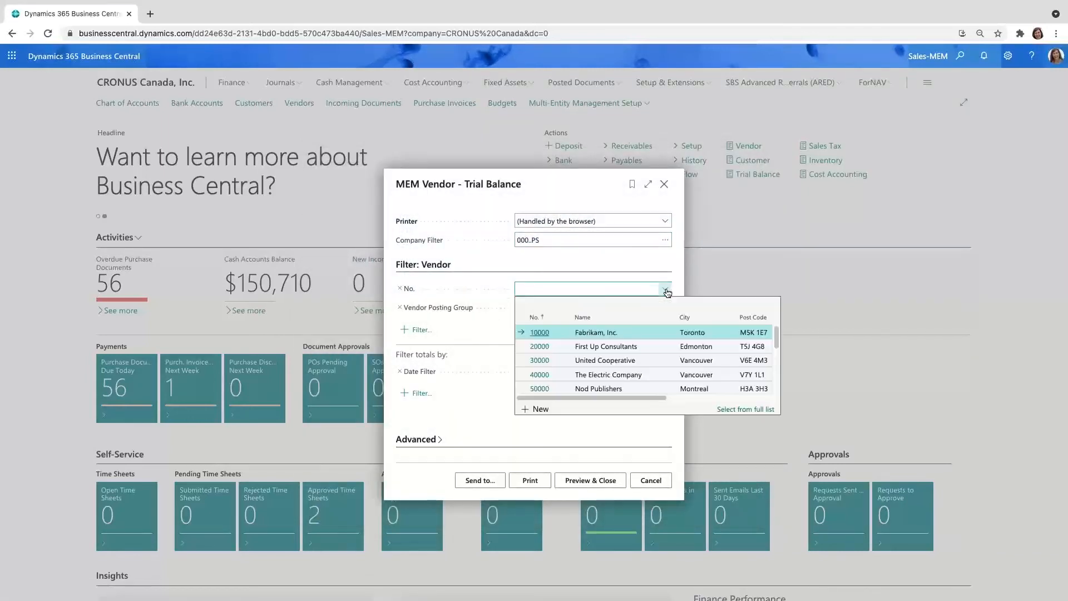
{"action": "left_click", "coordinate": [539, 332]}
{"action": "left_click", "coordinate": [632, 372]}
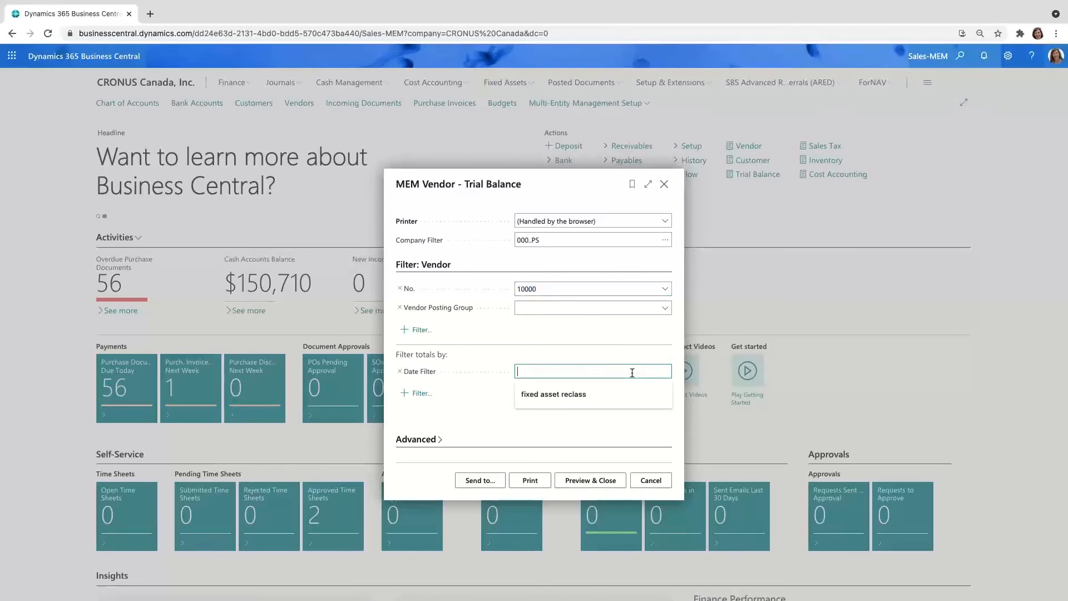
{"action": "type", "text": "06302021"}
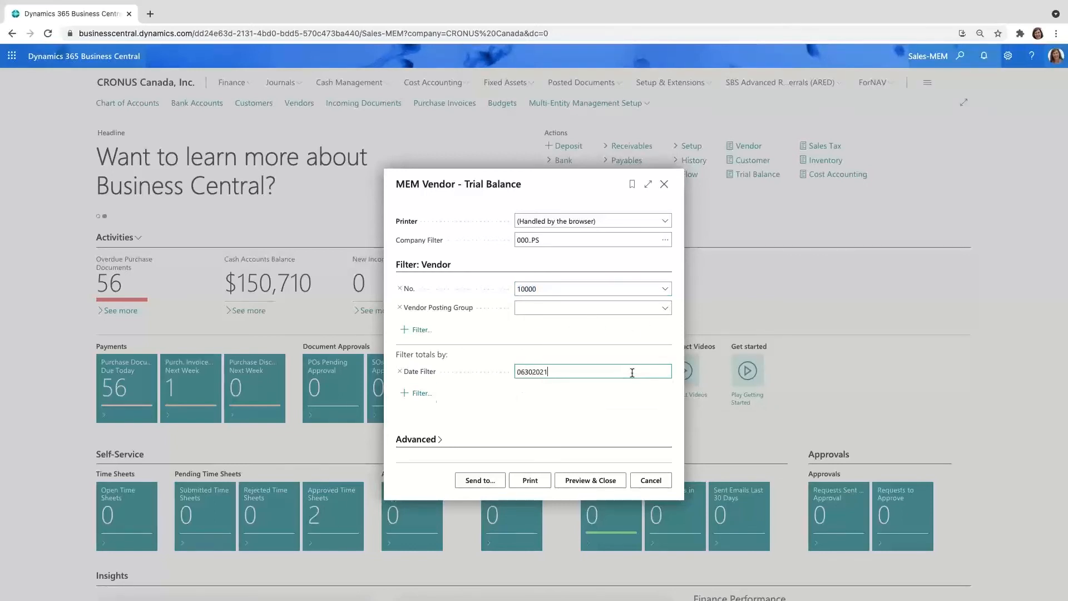
{"action": "key", "text": "Tab"}
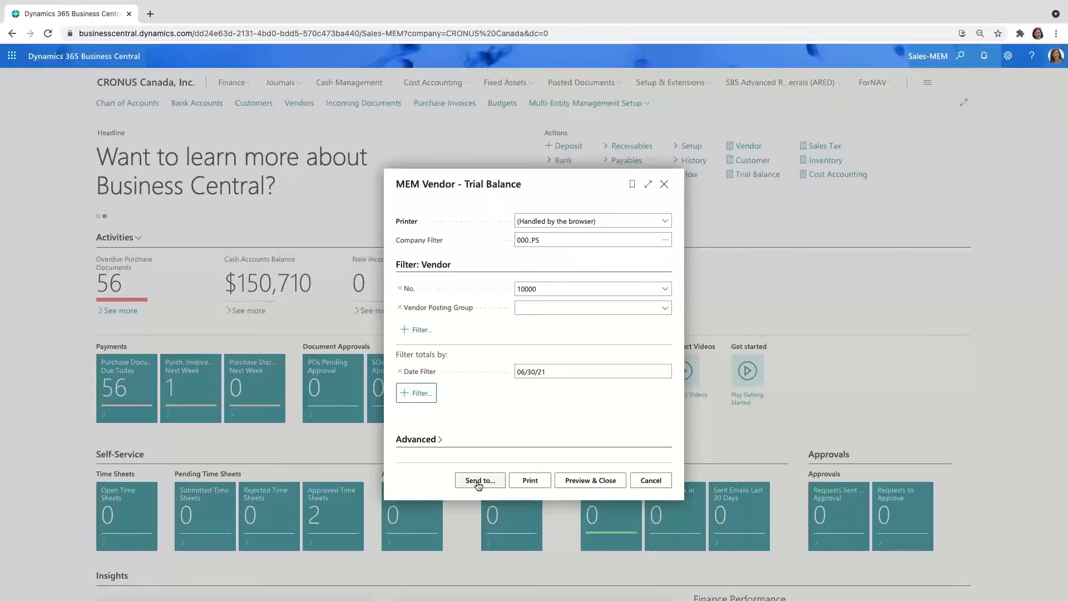
{"action": "left_click", "coordinate": [600, 482]}
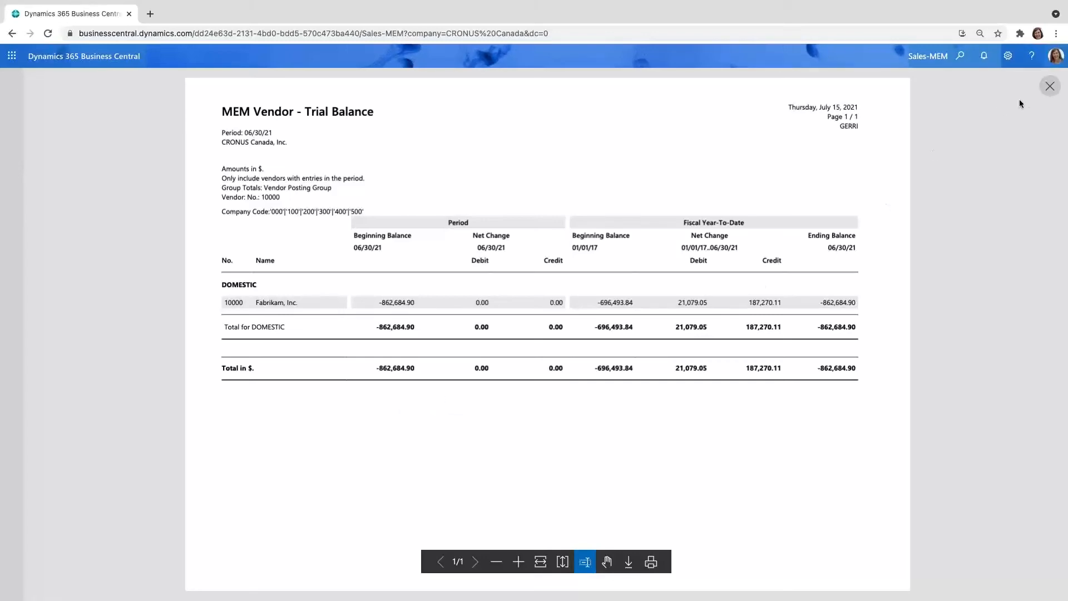
{"action": "left_click", "coordinate": [1048, 87]}
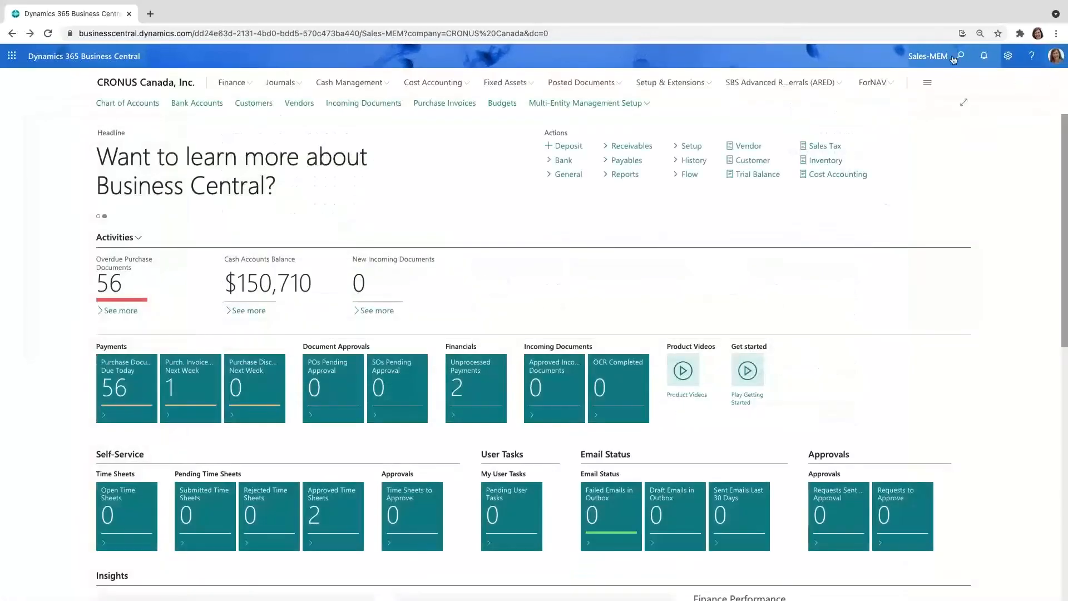
Step: Search for the MEM vendor trial balance reports and open MEM Vendor - Trial Balance by Entity
{"action": "left_click", "coordinate": [956, 60]}
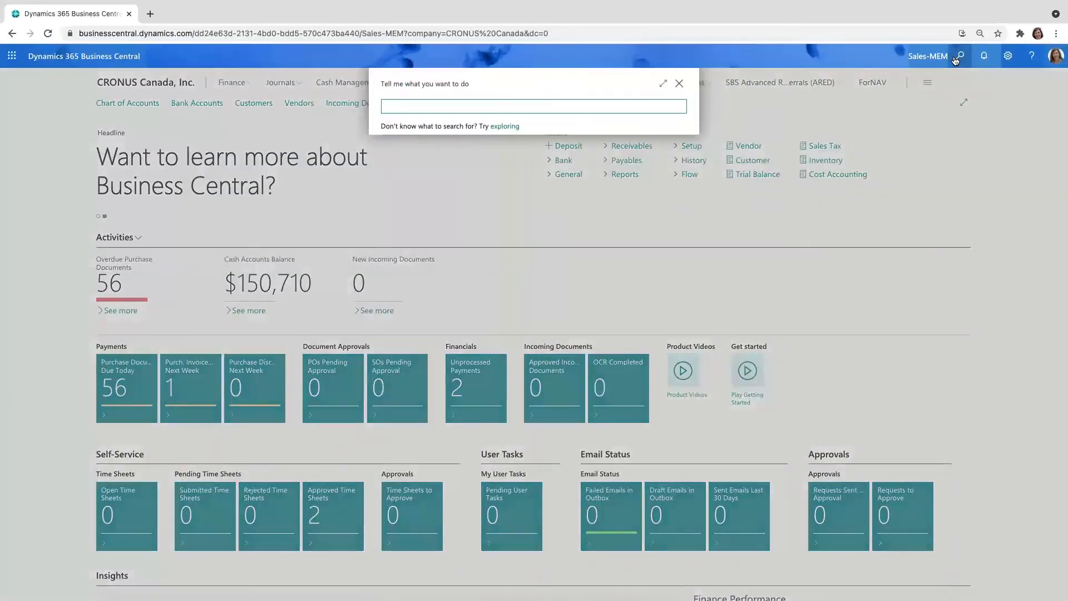
{"action": "type", "text": "mem vend trial bal"}
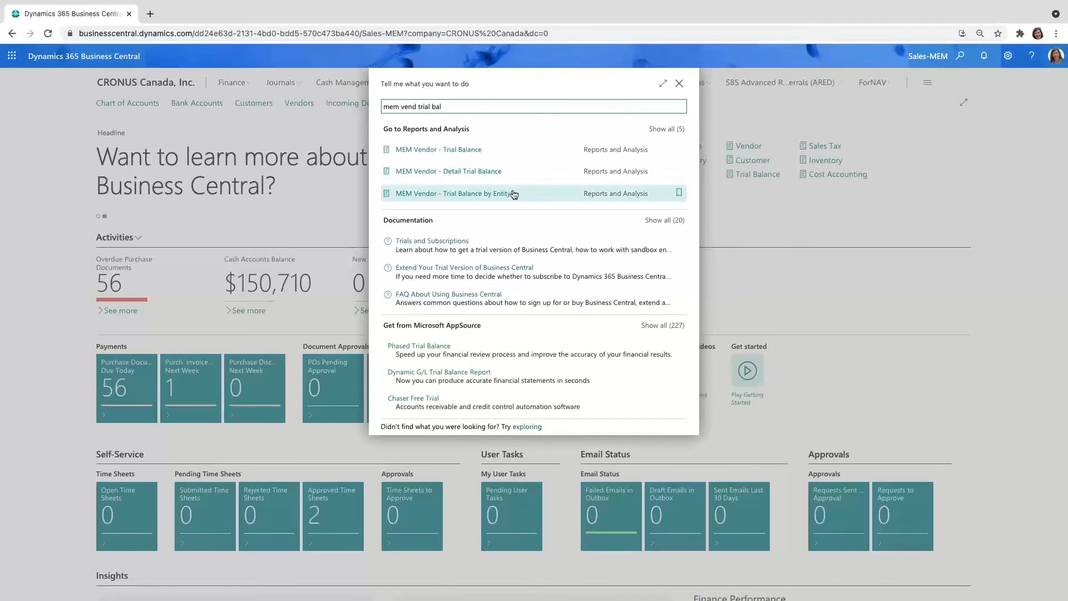
{"action": "left_click", "coordinate": [481, 198]}
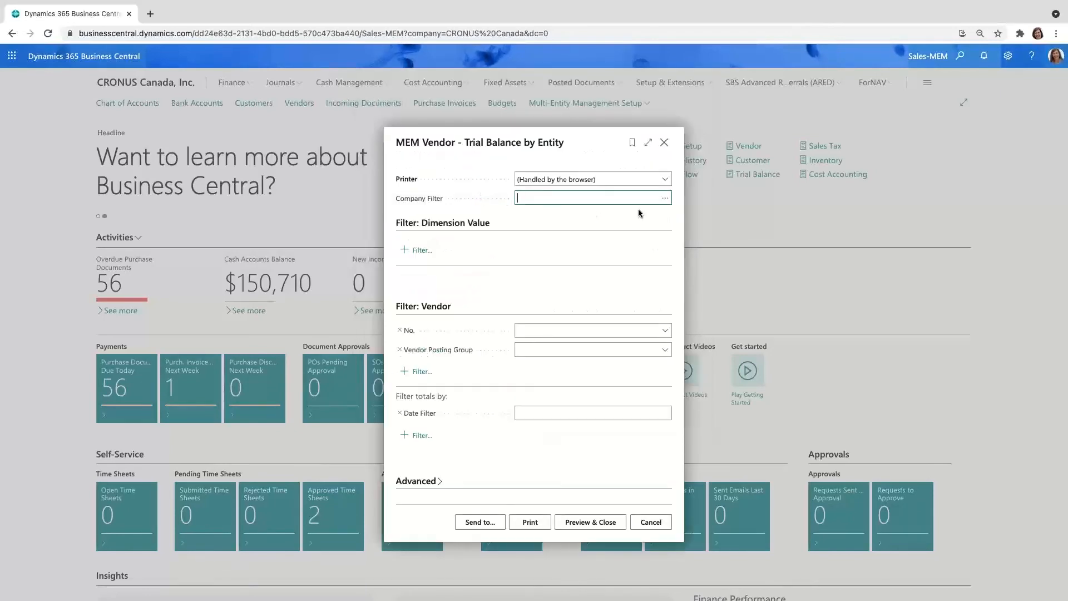
Step: Check the selectable companies without choosing one, then preview the by-entity report for vendor Fabrikam, Inc. with date filter 06/30/21
{"action": "left_click", "coordinate": [666, 198]}
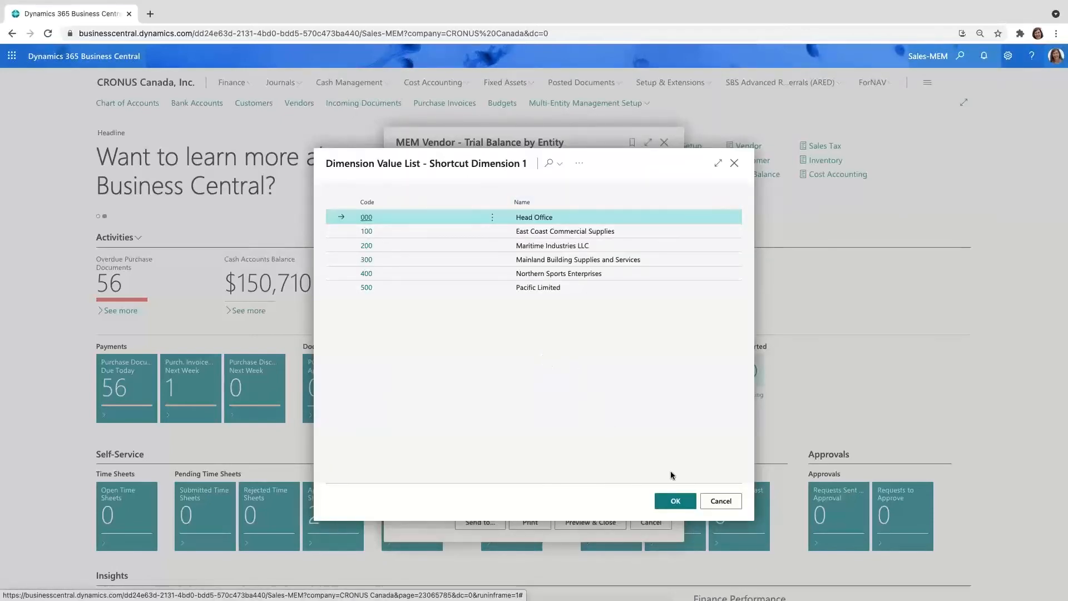
{"action": "left_click", "coordinate": [721, 501]}
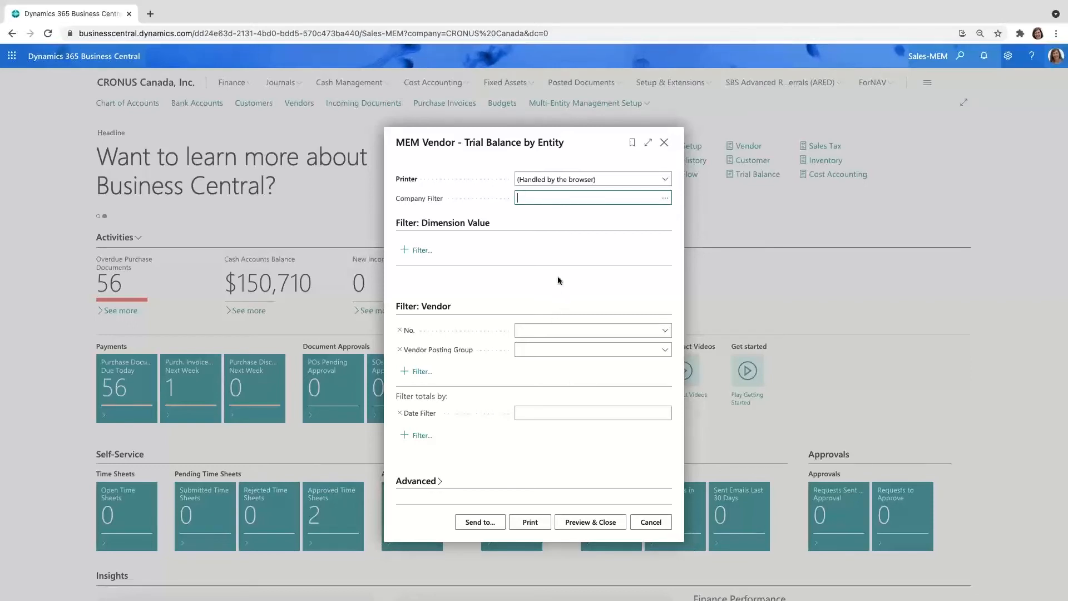
{"action": "left_click", "coordinate": [667, 333]}
{"action": "left_click", "coordinate": [544, 375]}
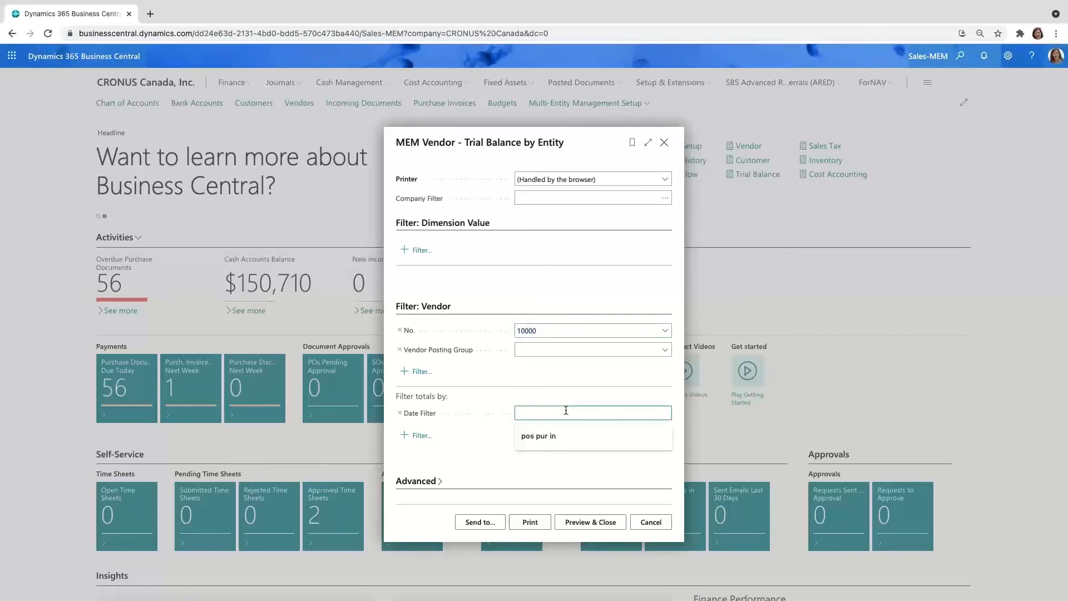
{"action": "type", "text": "06302021"}
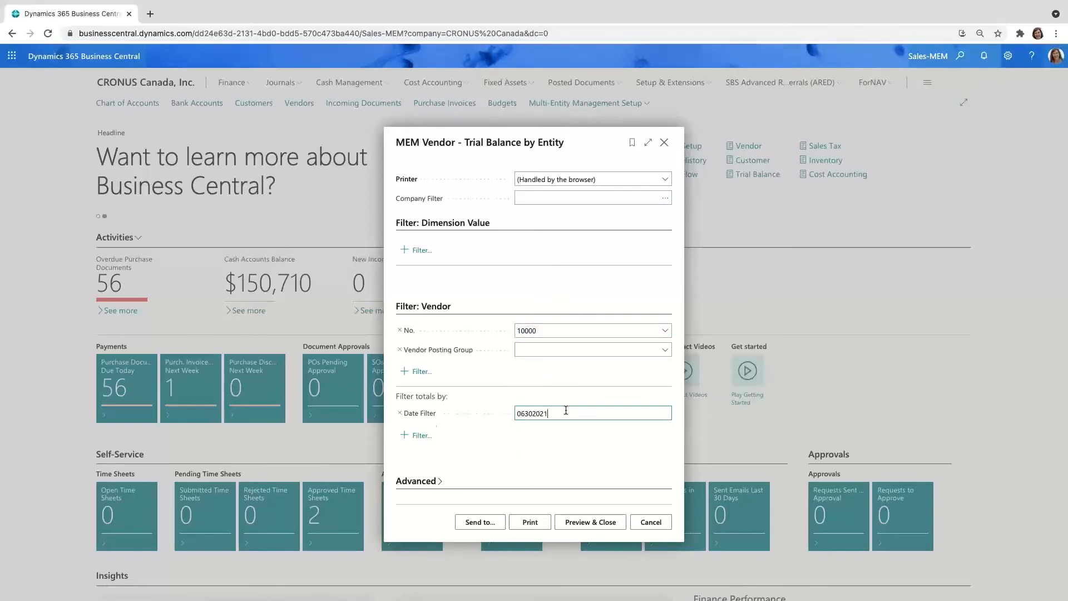
{"action": "key", "text": "Tab"}
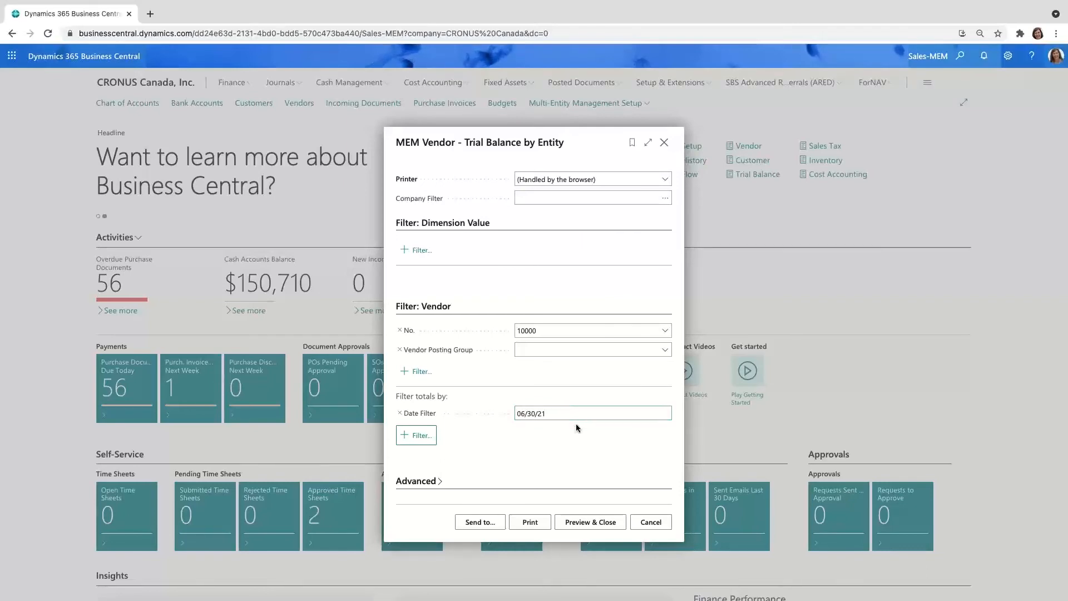
{"action": "left_click", "coordinate": [599, 523]}
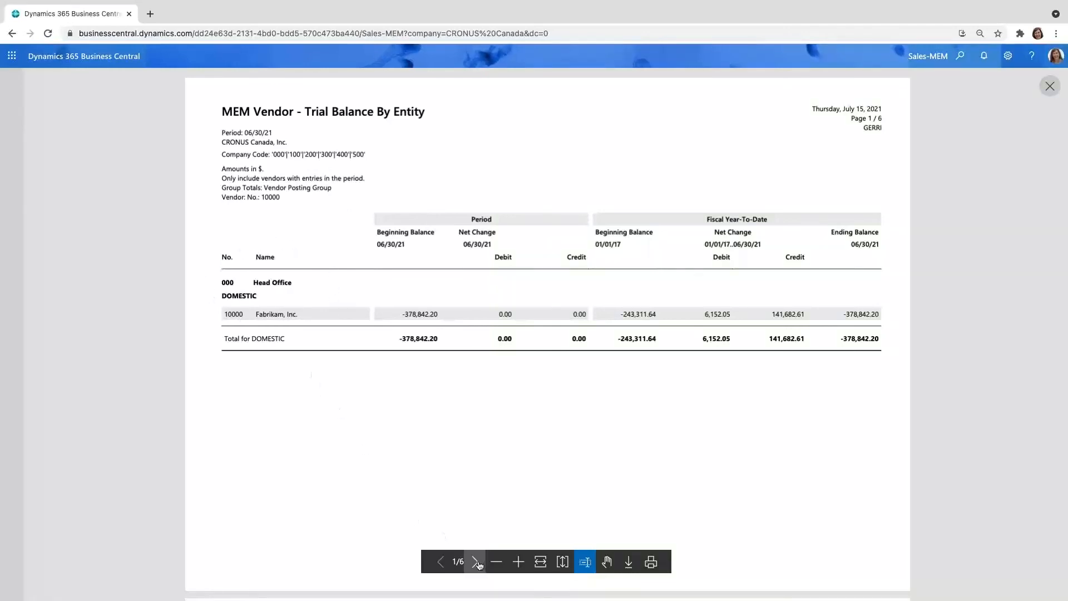
Step: Page through the by-entity trial balance to its last page, reviewing each entity's vendor balances, and close the preview
{"action": "left_click", "coordinate": [476, 562]}
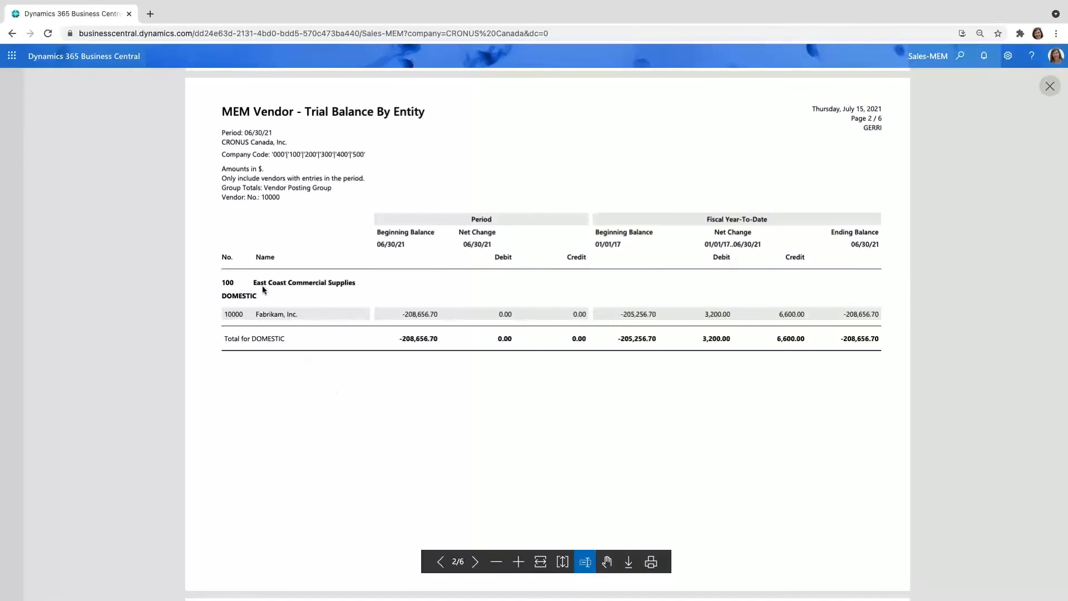
{"action": "left_click", "coordinate": [477, 562]}
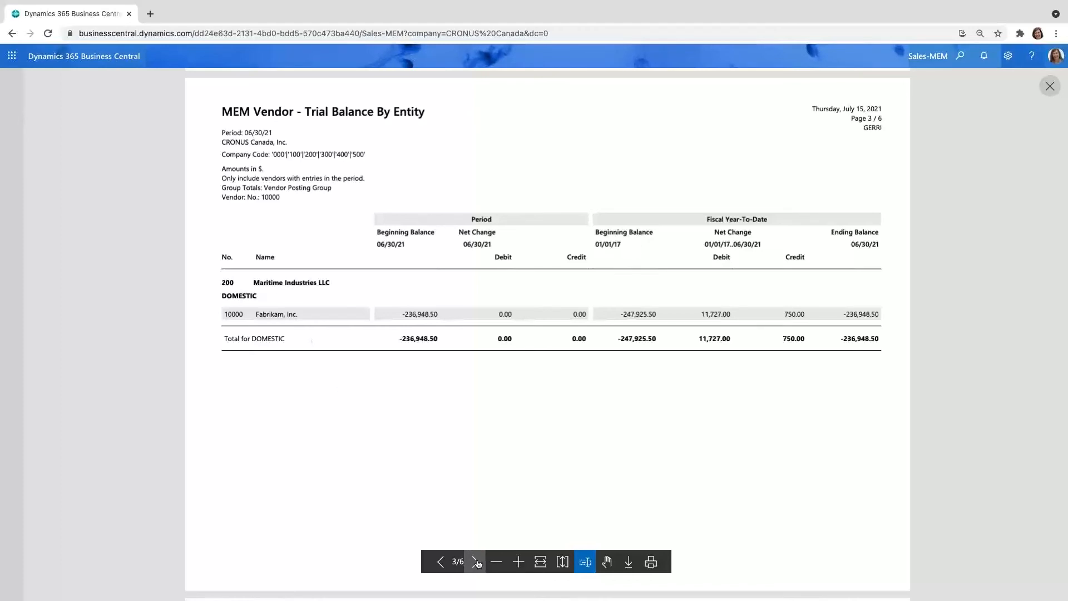
{"action": "left_click", "coordinate": [476, 562]}
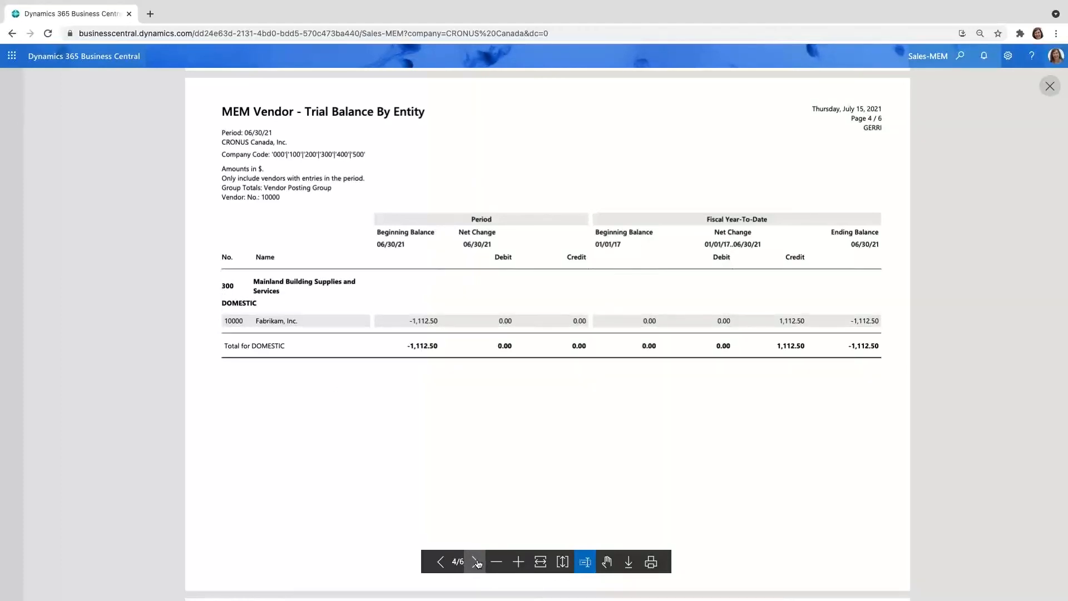
{"action": "left_click", "coordinate": [476, 562]}
{"action": "left_click", "coordinate": [476, 562]}
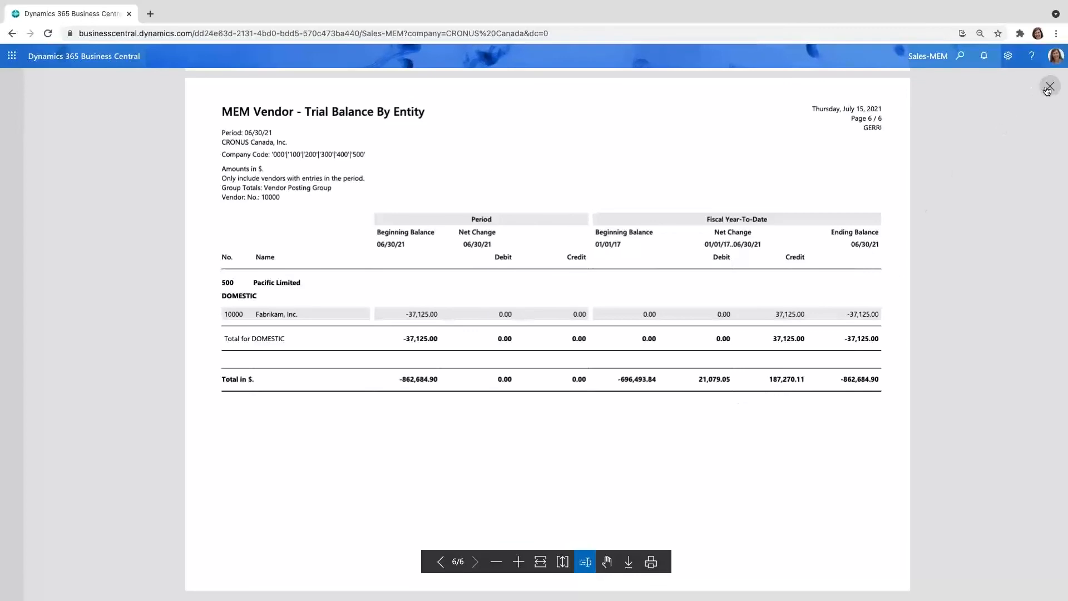
{"action": "left_click", "coordinate": [1048, 88]}
Step: Search for the MEM balance sheet reports and open MEM Balance Sheet
{"action": "left_click", "coordinate": [962, 57]}
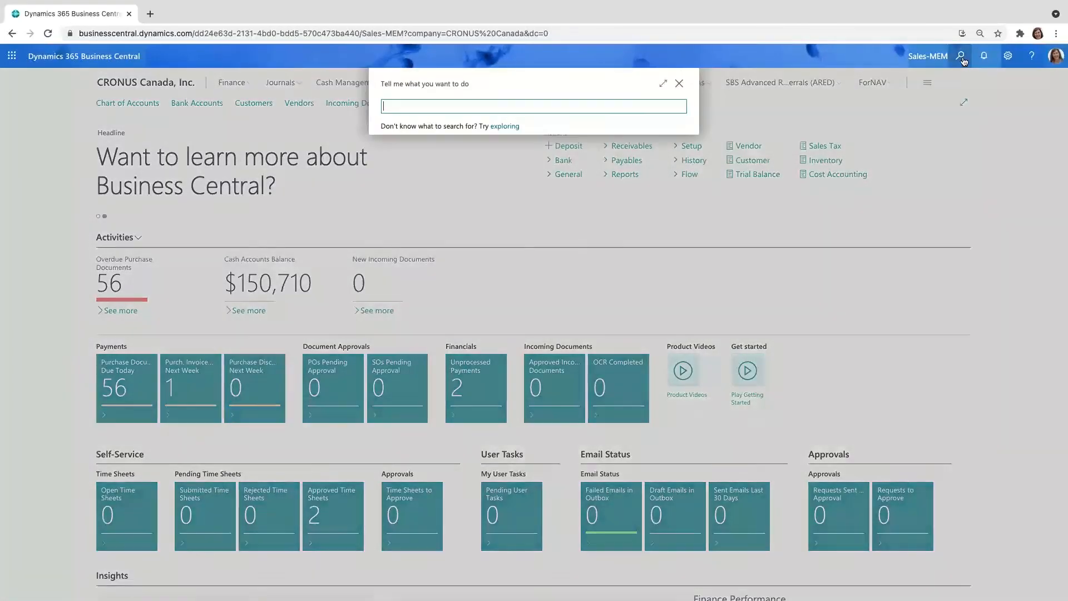
{"action": "type", "text": "mem bal"}
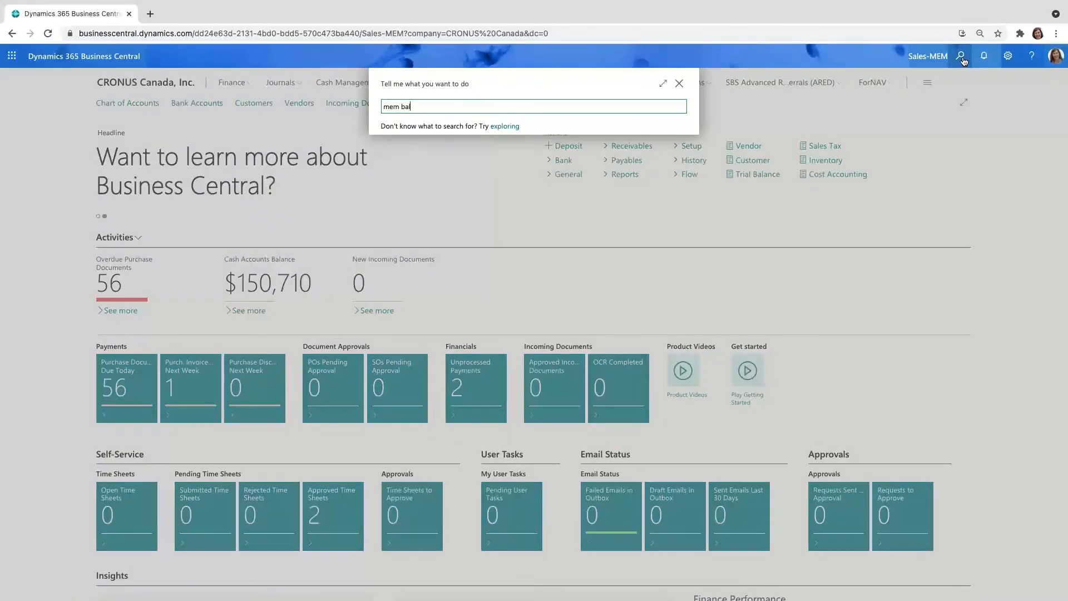
{"action": "type", "text": " shee"}
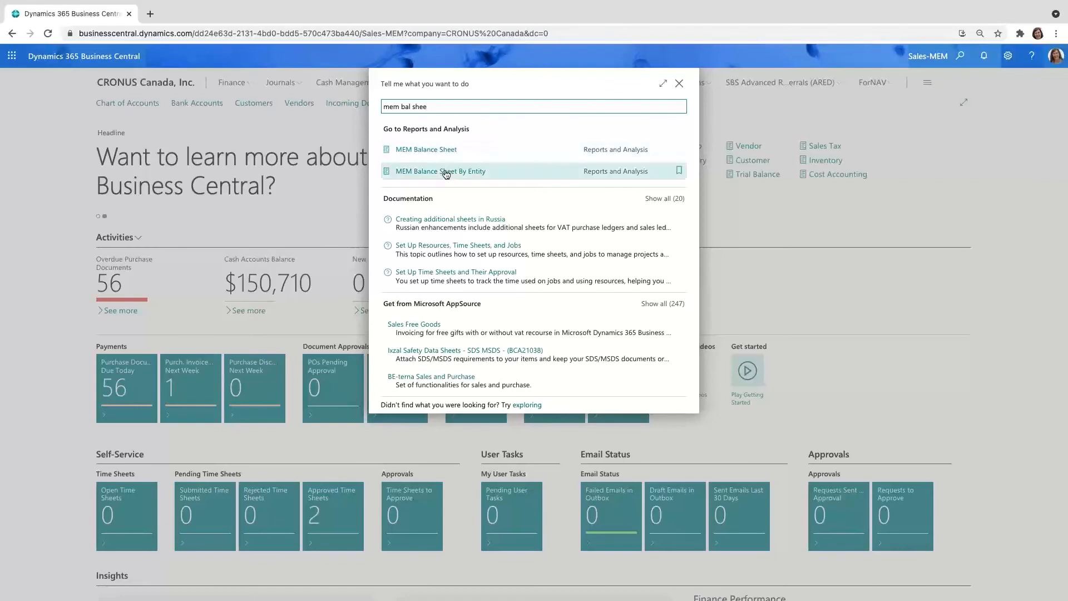
{"action": "left_click", "coordinate": [439, 154]}
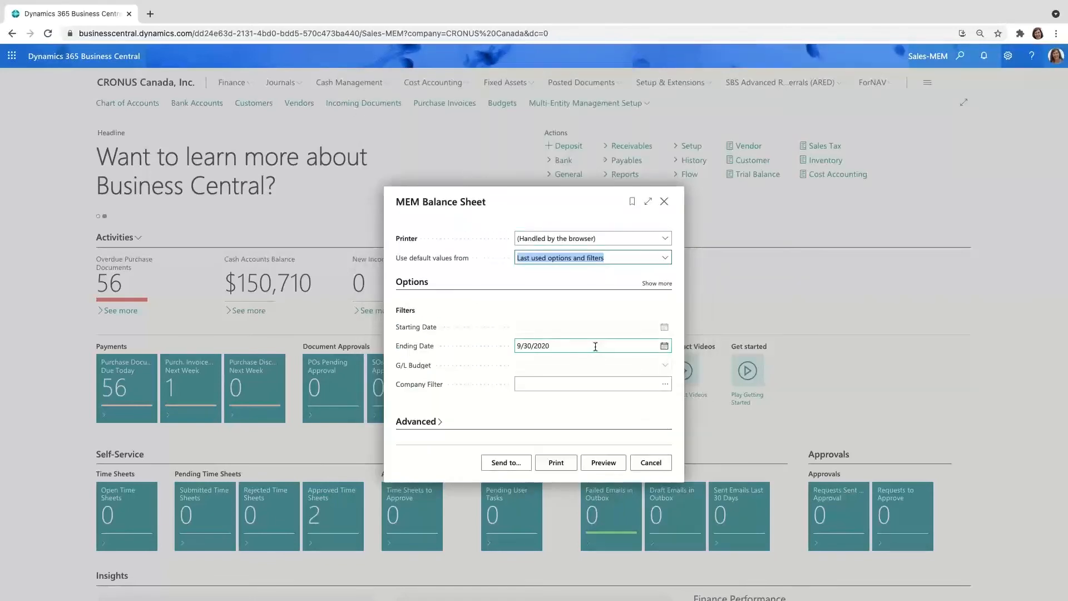
Step: Preview the MEM Balance Sheet with its last used options, then close the preview and the report request page
{"action": "left_click", "coordinate": [605, 463]}
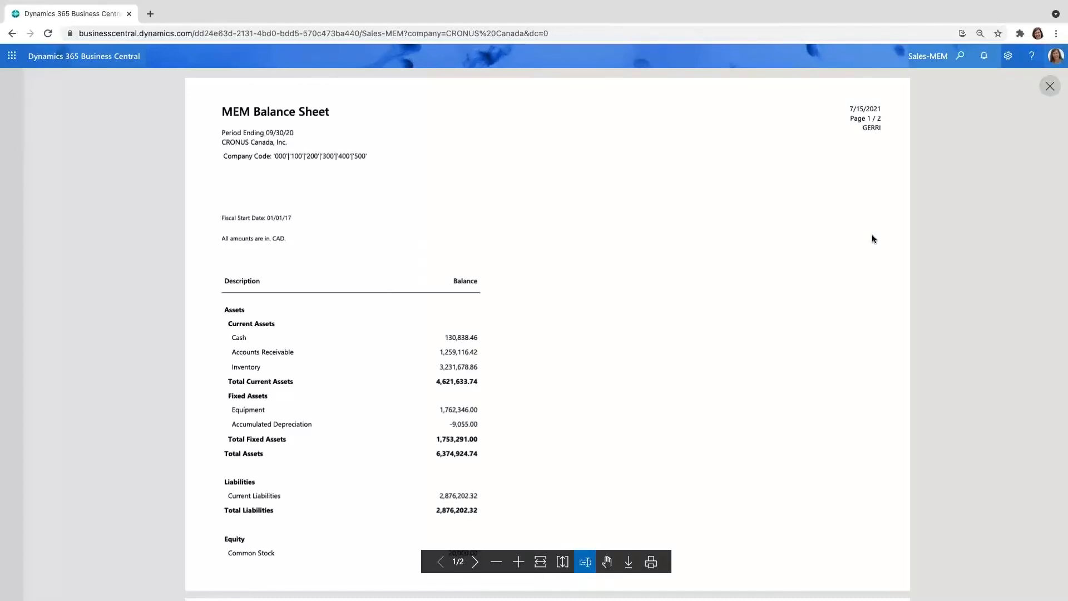
{"action": "left_click", "coordinate": [1050, 87]}
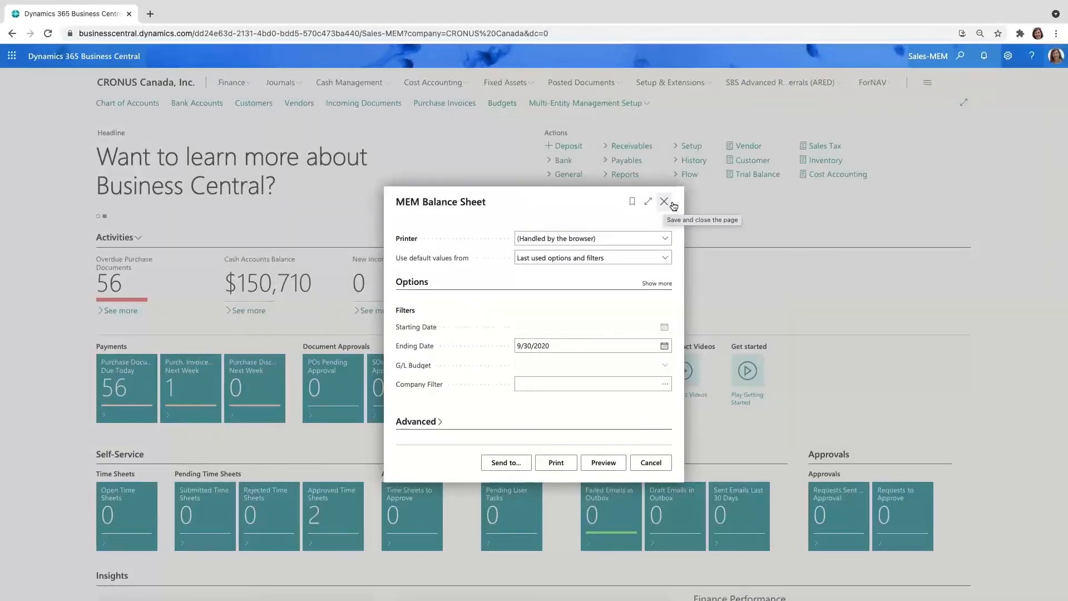
{"action": "left_click", "coordinate": [664, 201]}
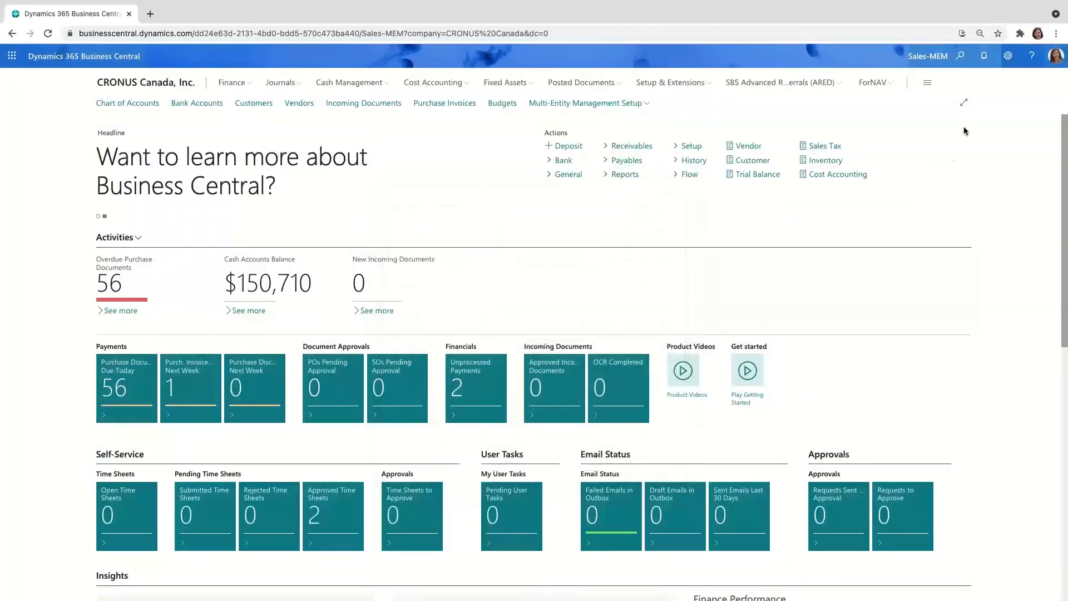